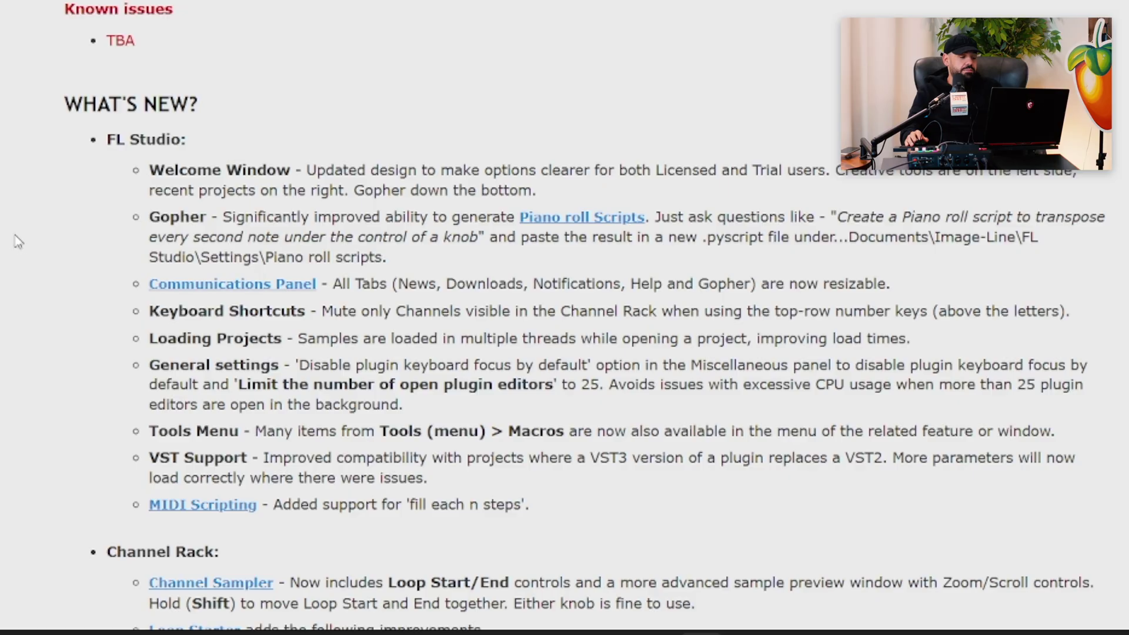
Browse the welcome window's template list, then dismiss it by opening the Gopher assistant
{"action": "scroll", "coordinate": [15, 242], "scroll_direction": "down", "scroll_amount": 2}
{"action": "scroll", "coordinate": [15, 241], "scroll_direction": "up", "scroll_amount": 2}
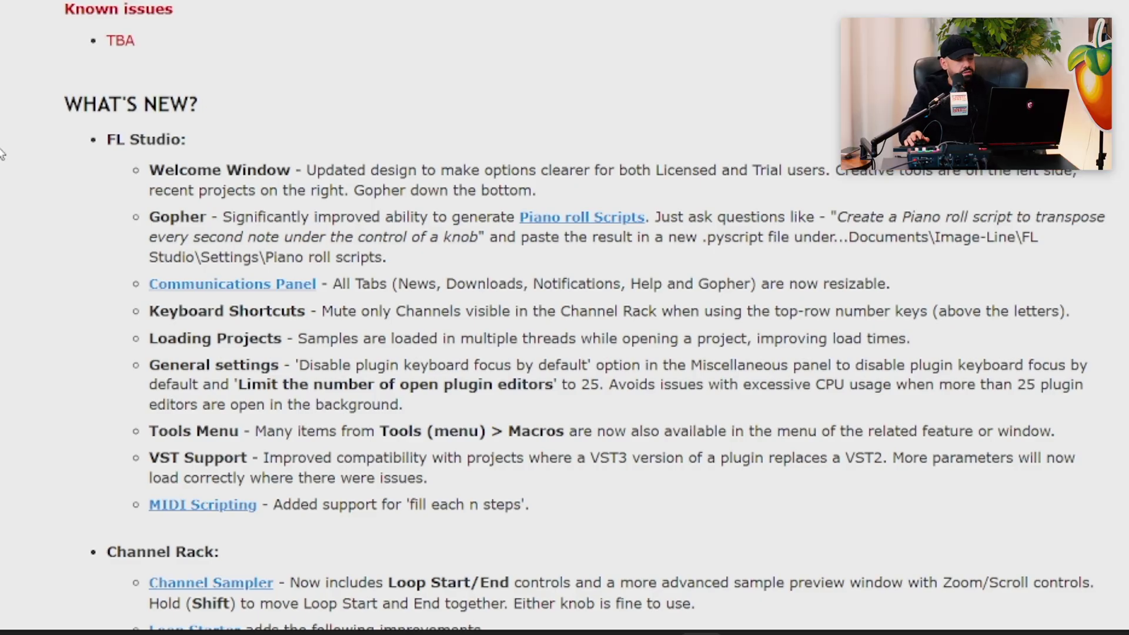
{"action": "scroll", "coordinate": [24, 171], "scroll_direction": "down", "scroll_amount": 3}
{"action": "scroll", "coordinate": [45, 188], "scroll_direction": "up", "scroll_amount": 3}
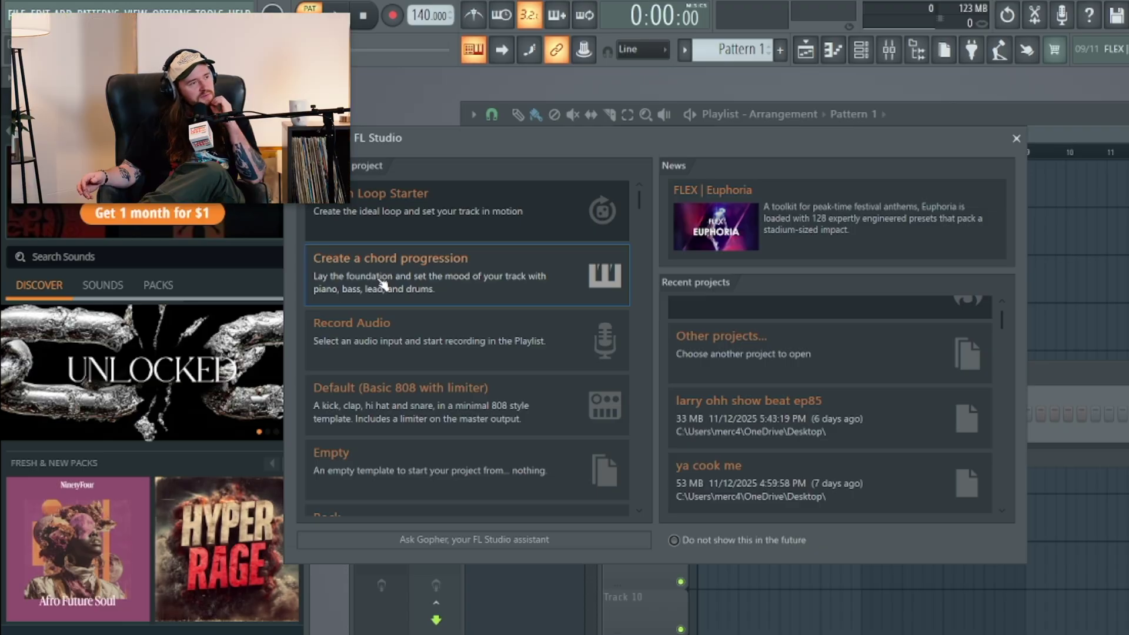
{"action": "scroll", "coordinate": [458, 264], "scroll_direction": "down", "scroll_amount": 1}
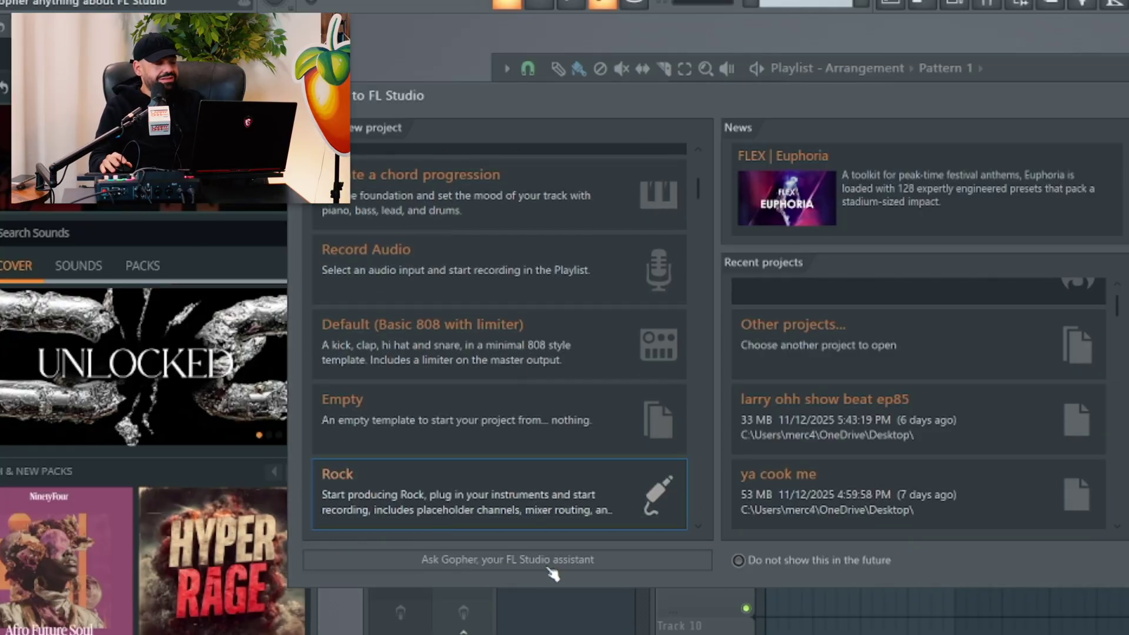
{"action": "scroll", "coordinate": [549, 318], "scroll_direction": "up", "scroll_amount": 1}
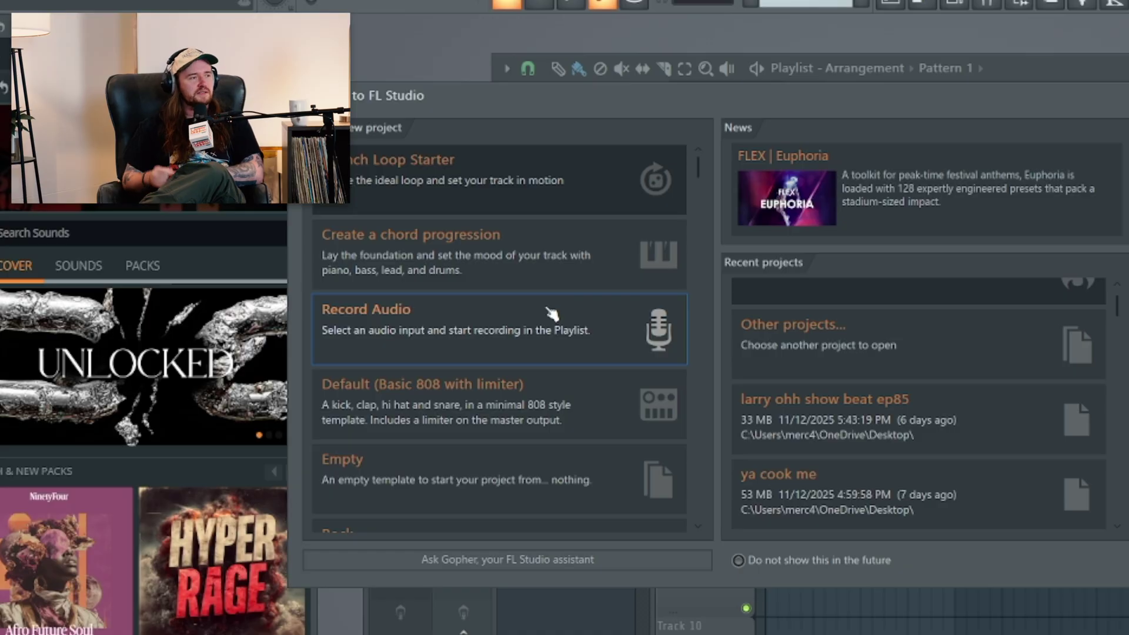
{"action": "scroll", "coordinate": [552, 506], "scroll_direction": "down", "scroll_amount": 1}
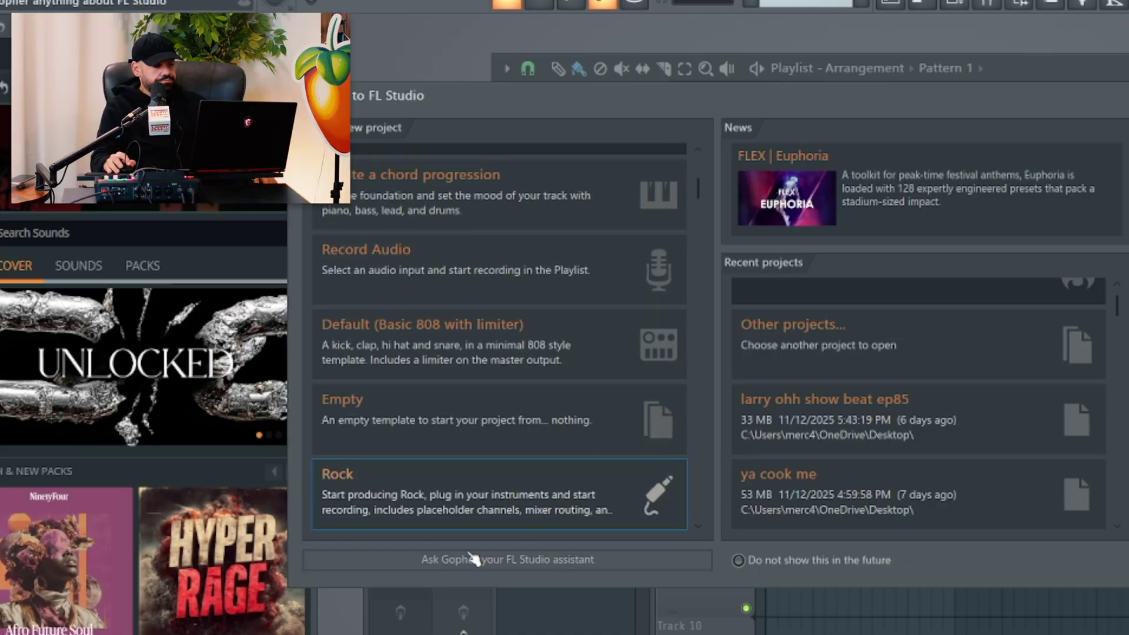
{"action": "left_click", "coordinate": [516, 563]}
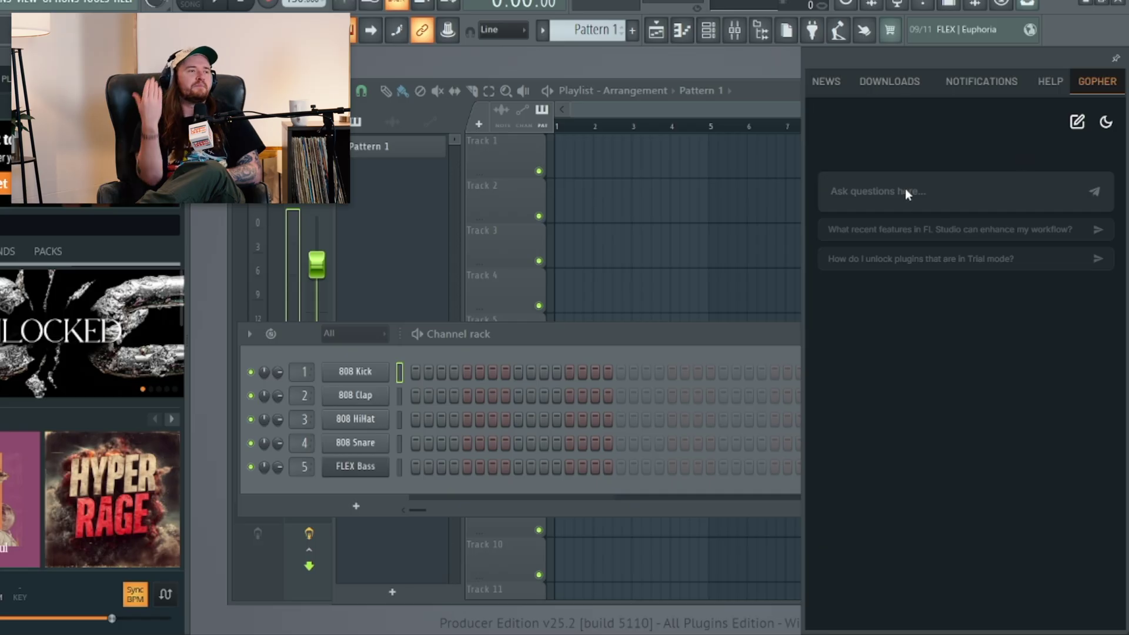
Reopen the Gopher panel, show the Channel rack with F6, and widen the Gopher panel
{"action": "left_click", "coordinate": [858, 192]}
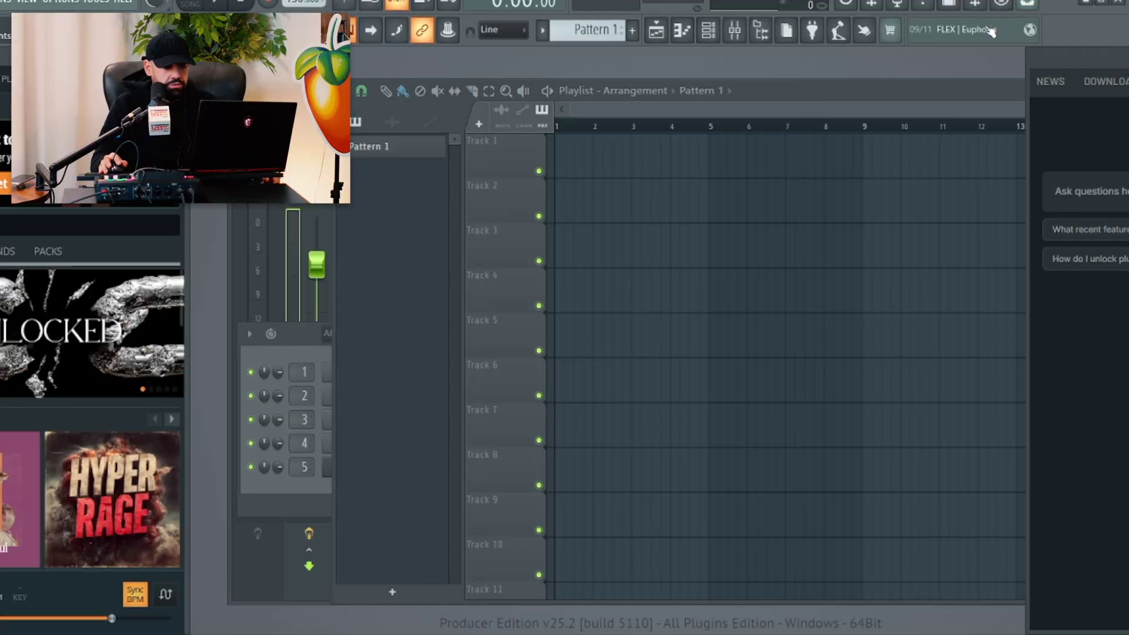
{"action": "left_click", "coordinate": [988, 35]}
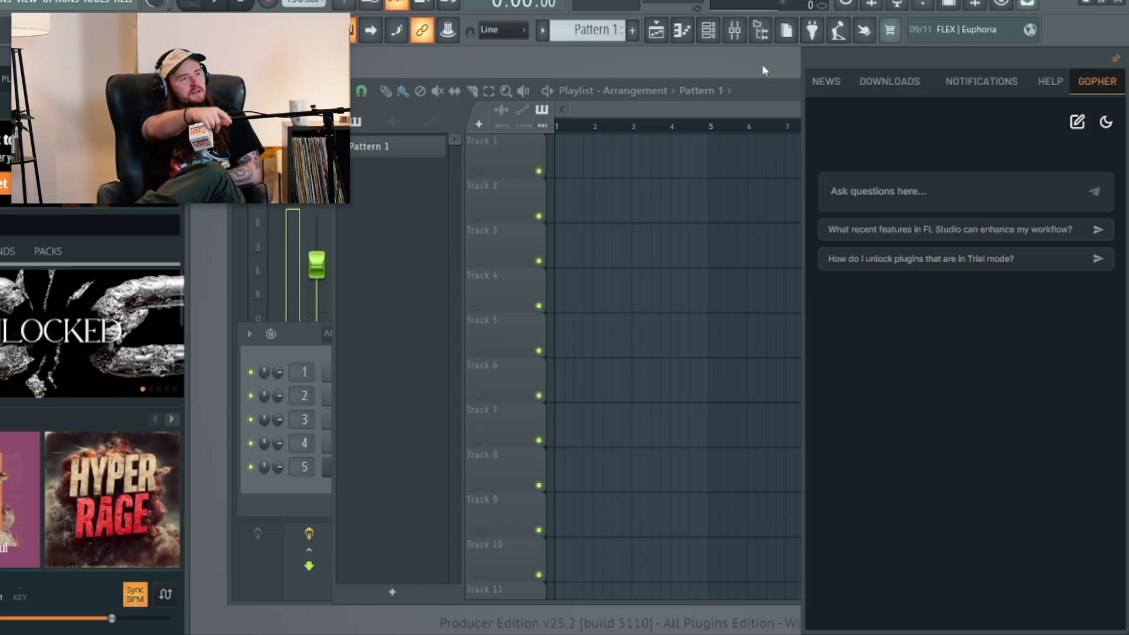
{"action": "key", "text": "F6"}
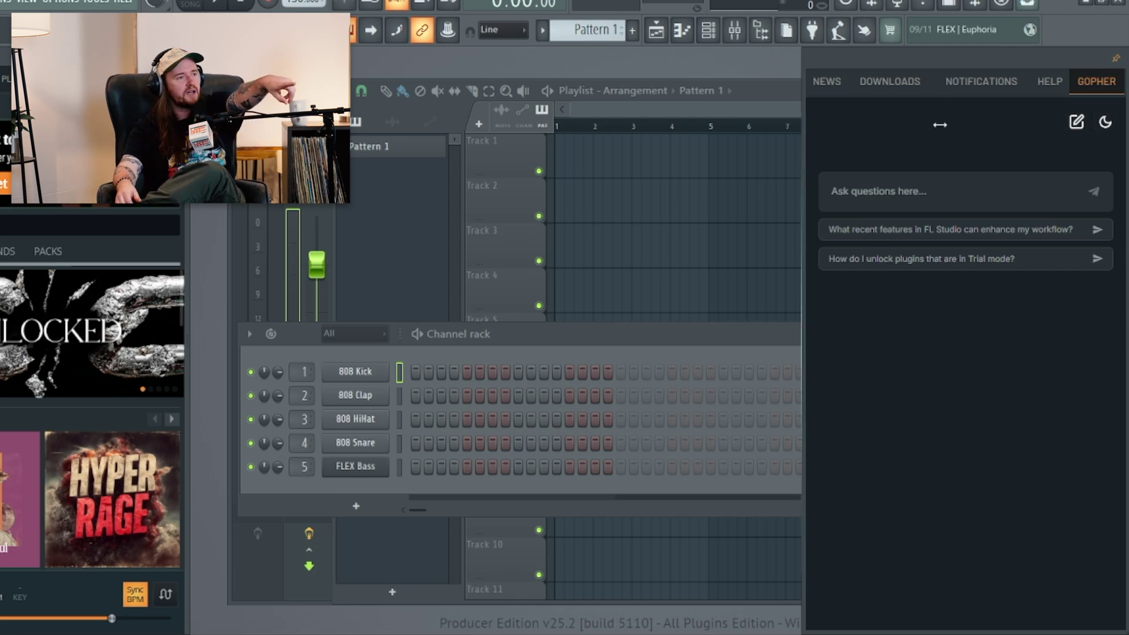
{"action": "left_click_drag", "start_coordinate": [940, 124], "coordinate": [803, 129]}
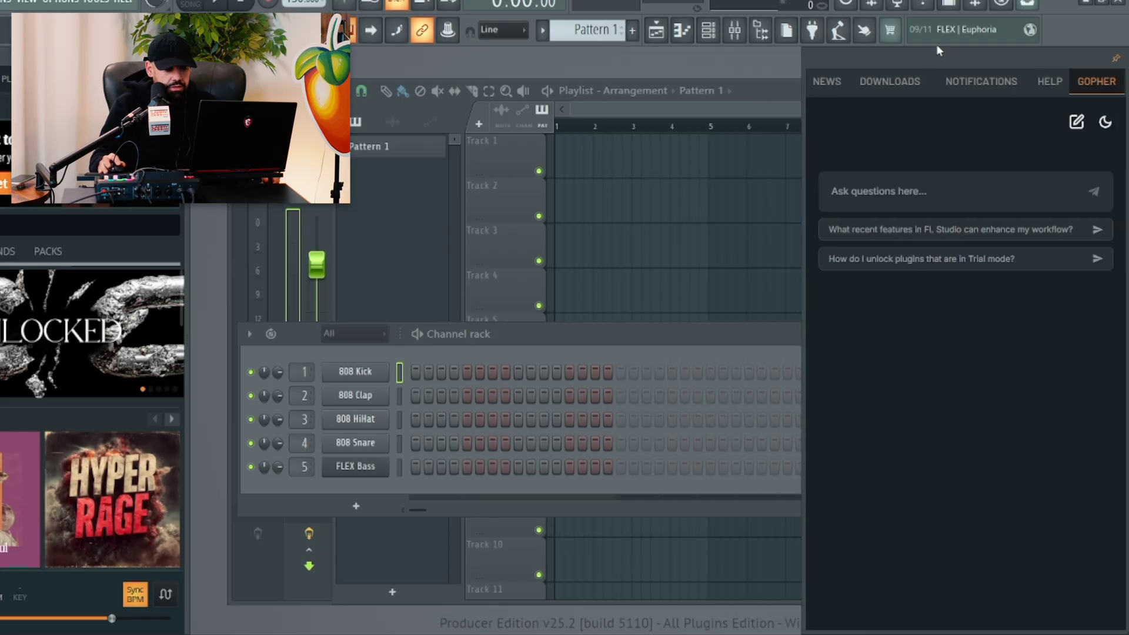
Move the Playlist window lower in the workspace and bring Gopher back to the front
{"action": "left_click", "coordinate": [693, 111]}
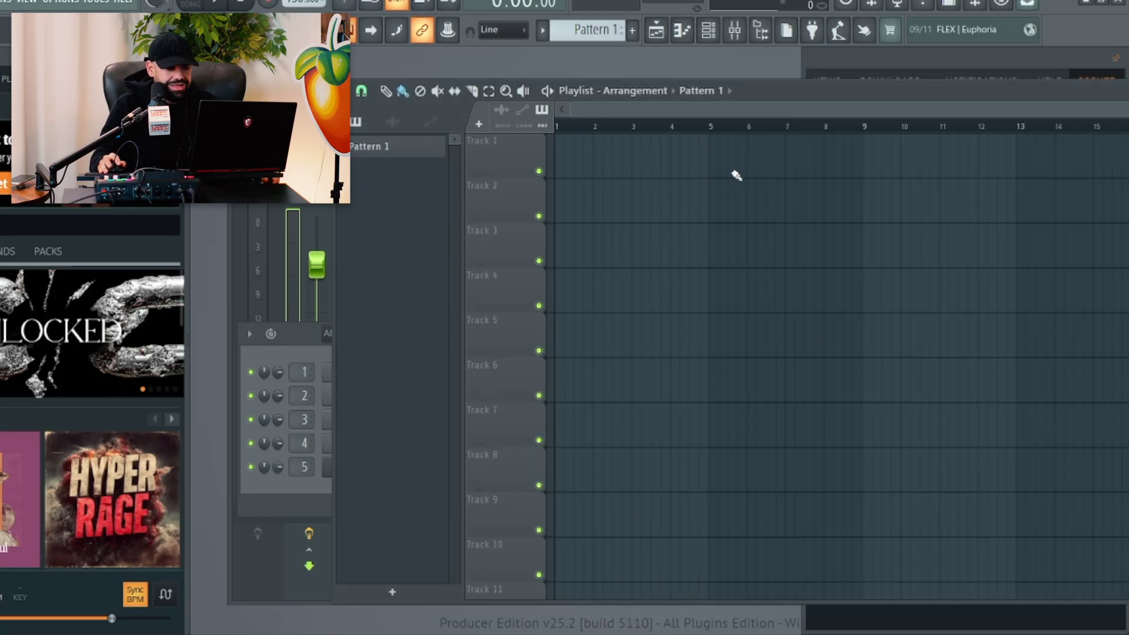
{"action": "left_click", "coordinate": [869, 75]}
{"action": "left_click_drag", "start_coordinate": [798, 89], "coordinate": [702, 181]}
{"action": "left_click", "coordinate": [916, 49]}
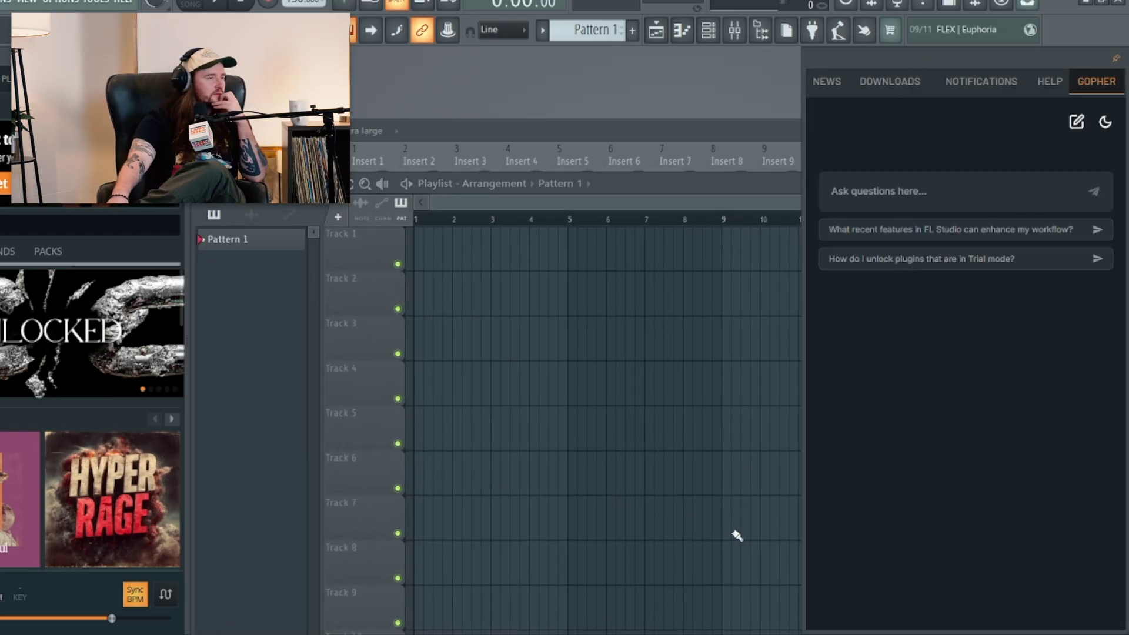
Maximize the Playlist window and bring the Gopher assistant panel back
{"action": "double_click", "coordinate": [569, 183]}
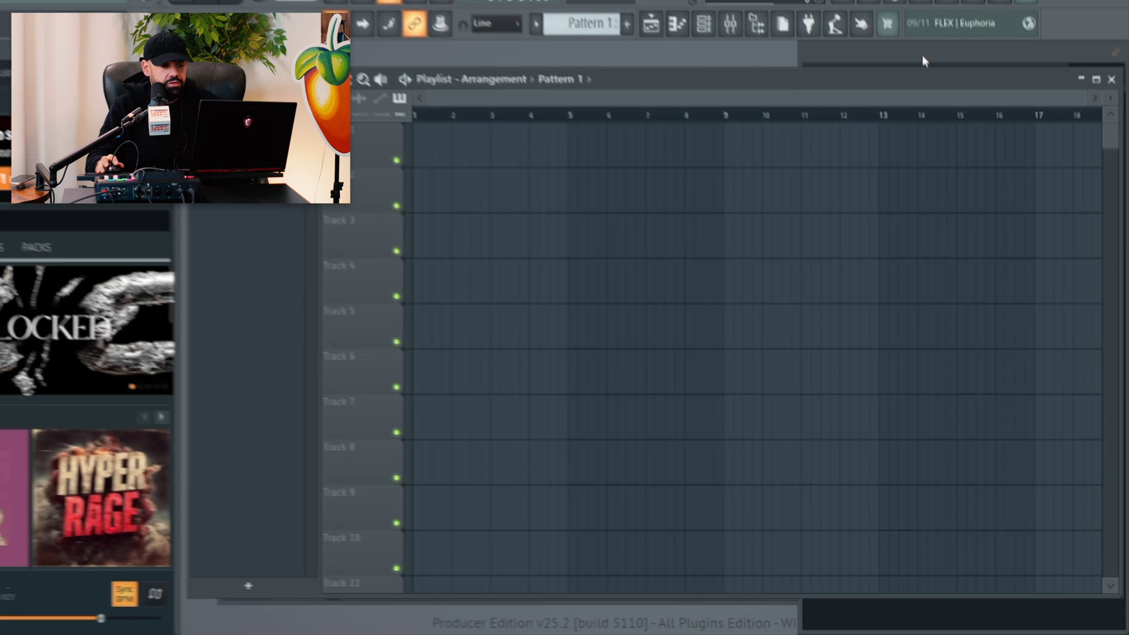
{"action": "left_click", "coordinate": [921, 55]}
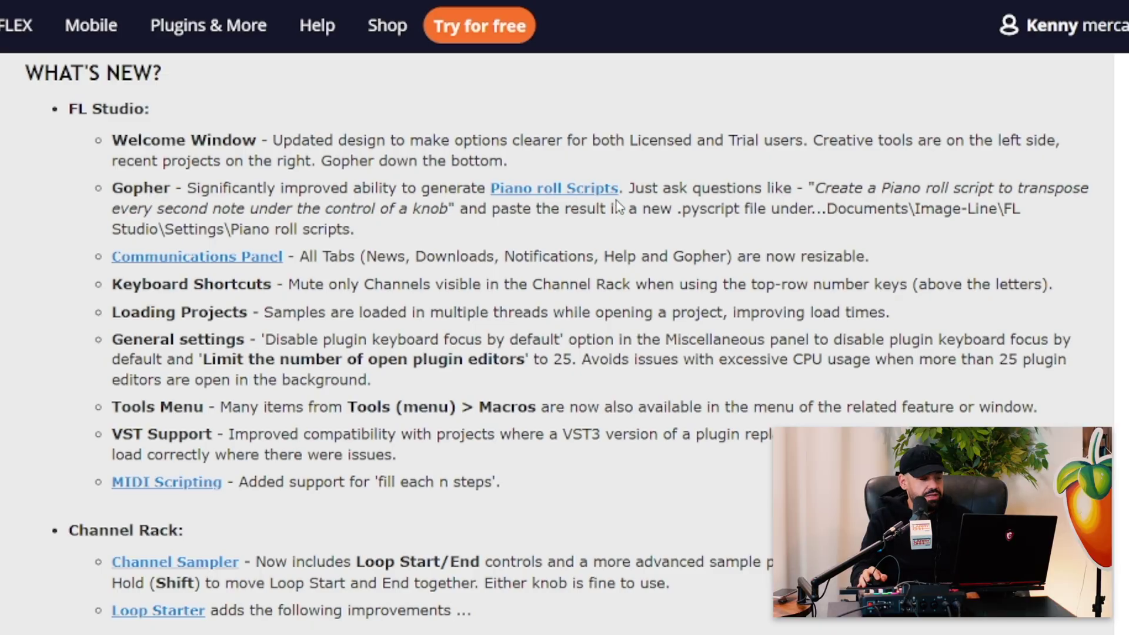
{"action": "left_click", "coordinate": [574, 198]}
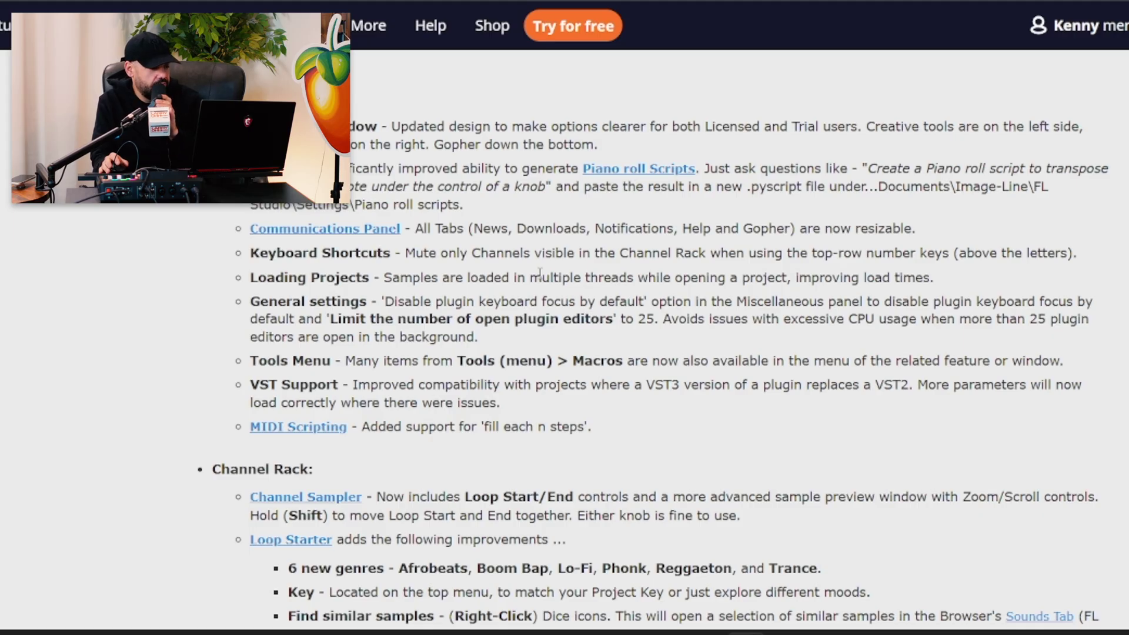
{"action": "scroll", "coordinate": [341, 302], "scroll_direction": "down", "scroll_amount": 1}
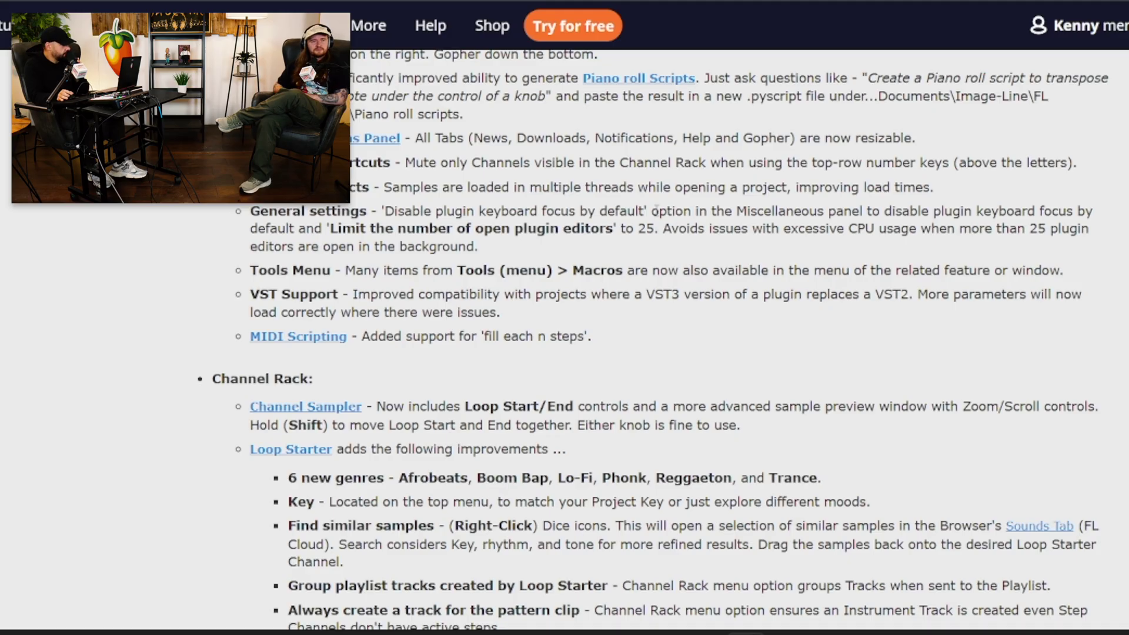
Go down to the Channel Rack notes and open the MIDI Scripting documentation
{"action": "scroll", "coordinate": [278, 281], "scroll_direction": "down", "scroll_amount": 2}
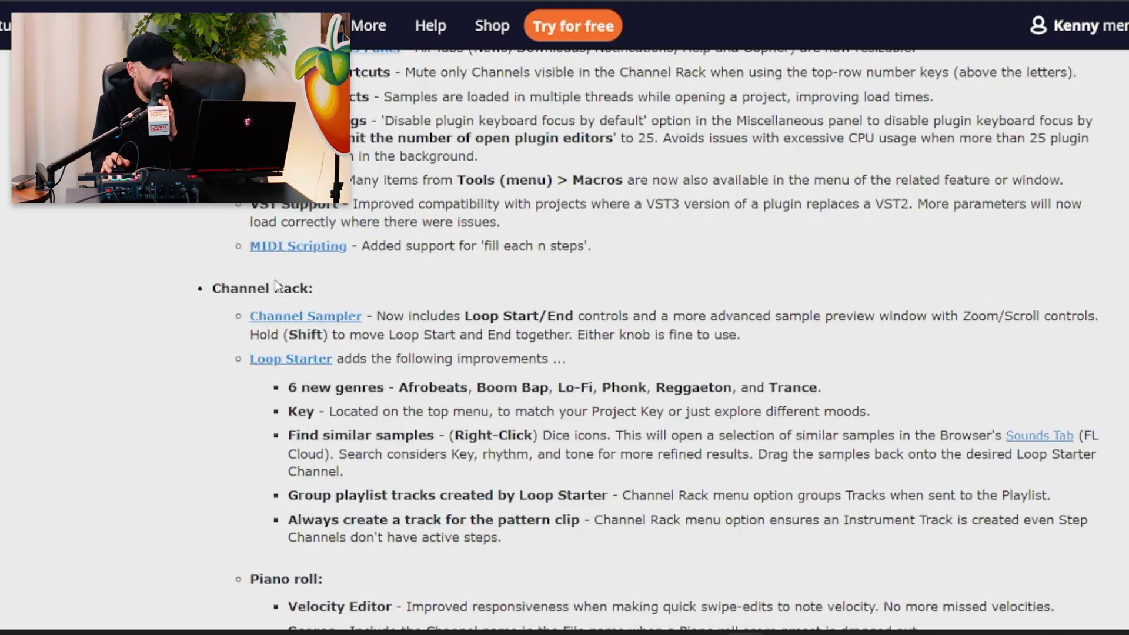
{"action": "left_click", "coordinate": [312, 250]}
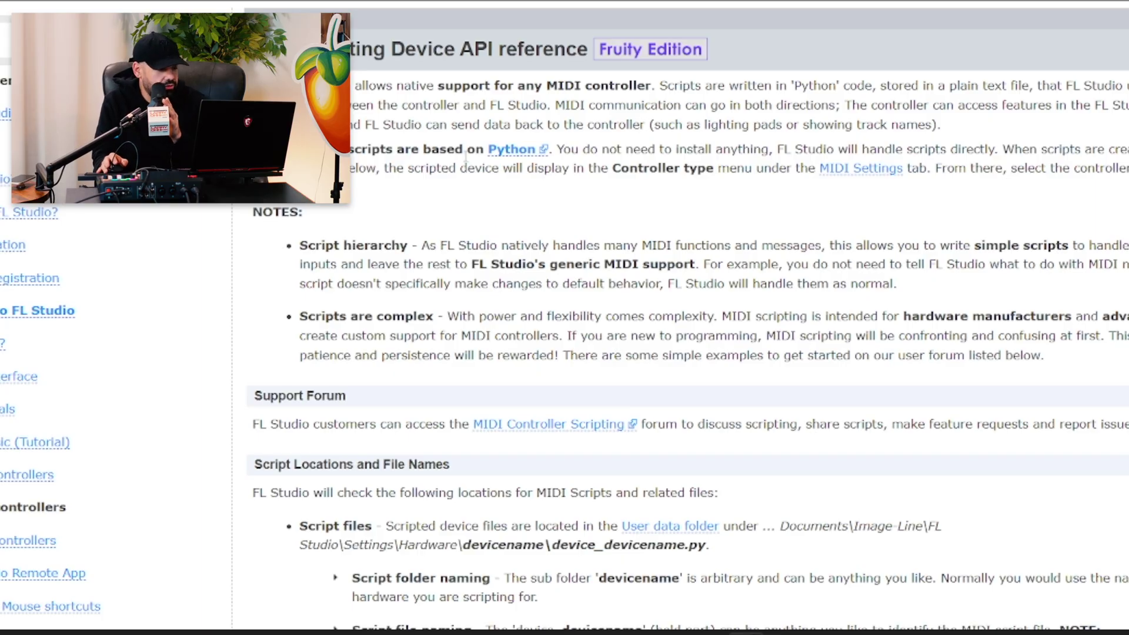
Find the embedded 'FL STUDIO 20.7 | MIDI Scripting The Basics' video and start it playing
{"action": "scroll", "coordinate": [384, 197], "scroll_direction": "down", "scroll_amount": 3}
{"action": "scroll", "coordinate": [385, 203], "scroll_direction": "down", "scroll_amount": 3}
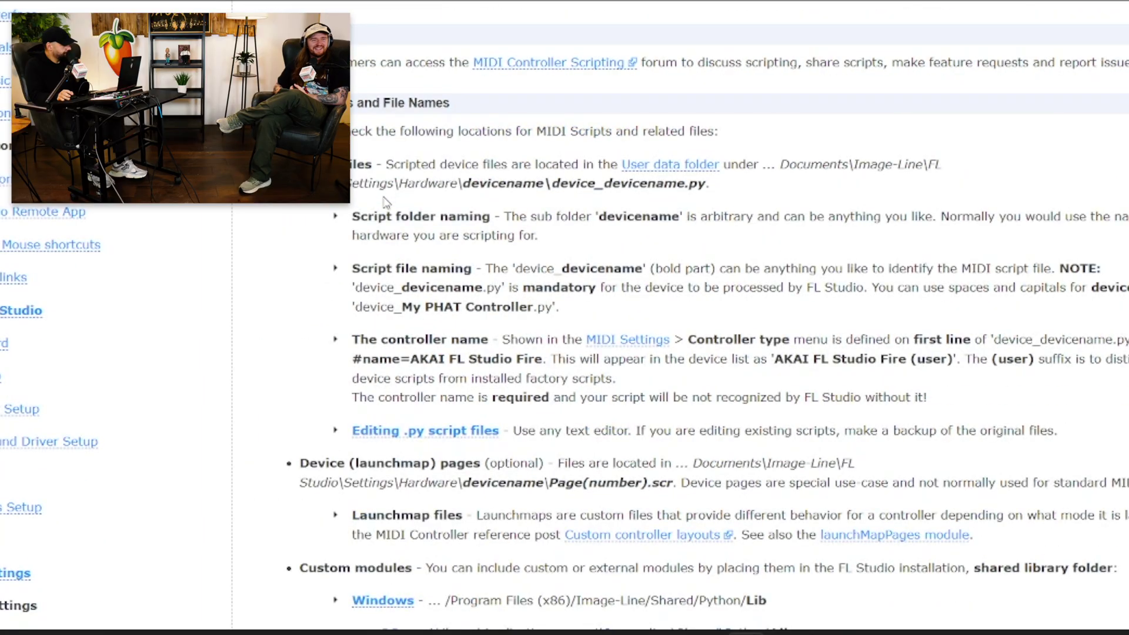
{"action": "scroll", "coordinate": [385, 202], "scroll_direction": "down", "scroll_amount": 6}
{"action": "scroll", "coordinate": [385, 202], "scroll_direction": "up", "scroll_amount": 2}
{"action": "scroll", "coordinate": [386, 202], "scroll_direction": "down", "scroll_amount": 8}
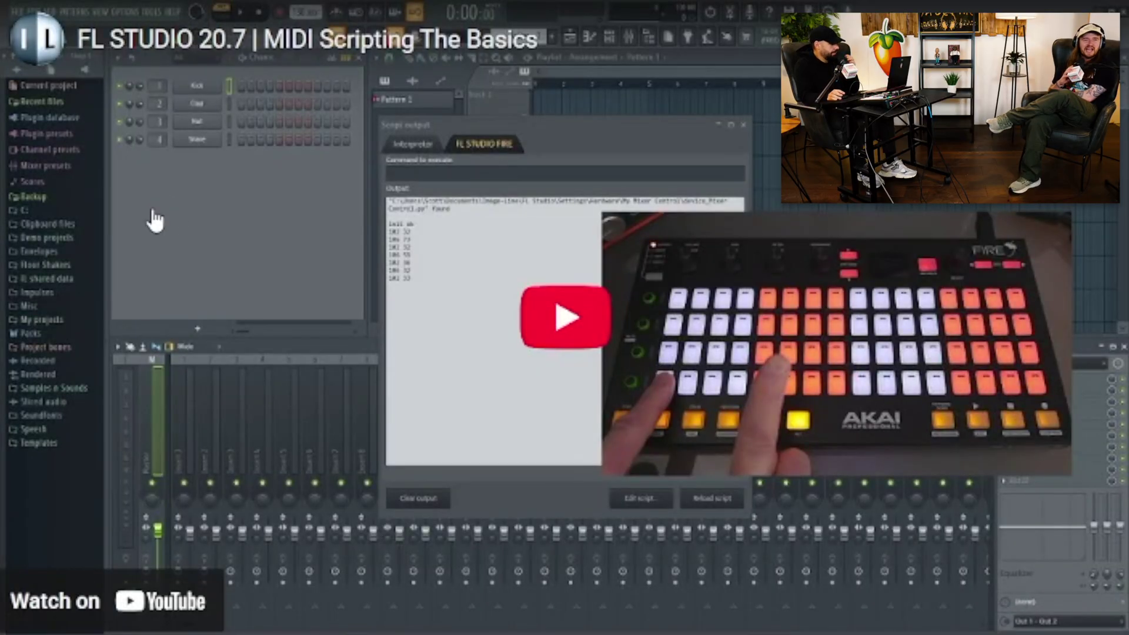
{"action": "left_click", "coordinate": [534, 310]}
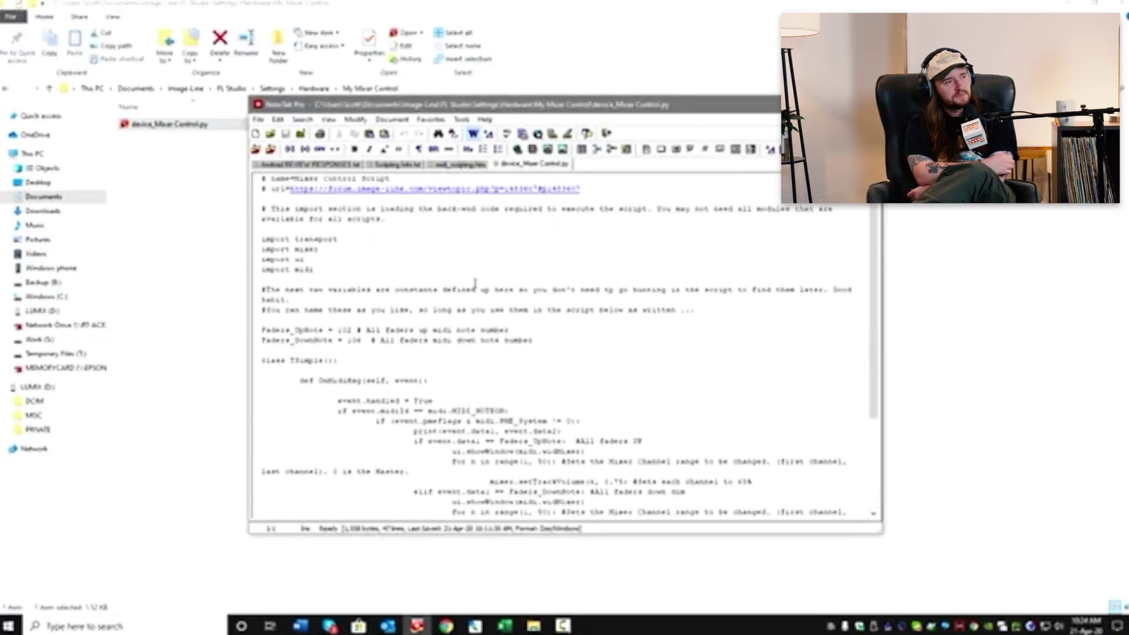
{"action": "mouse_move", "coordinate": [164, 561]}
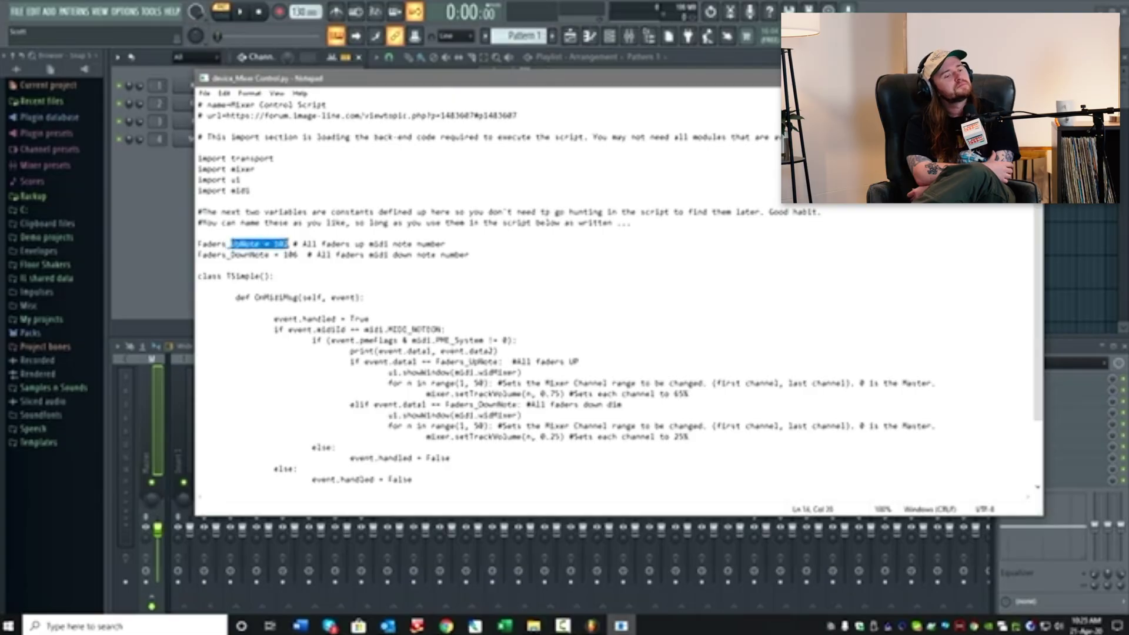
Pause the video on the mixer-control script example and dismiss the More videos overlay
{"action": "mouse_move", "coordinate": [352, 478]}
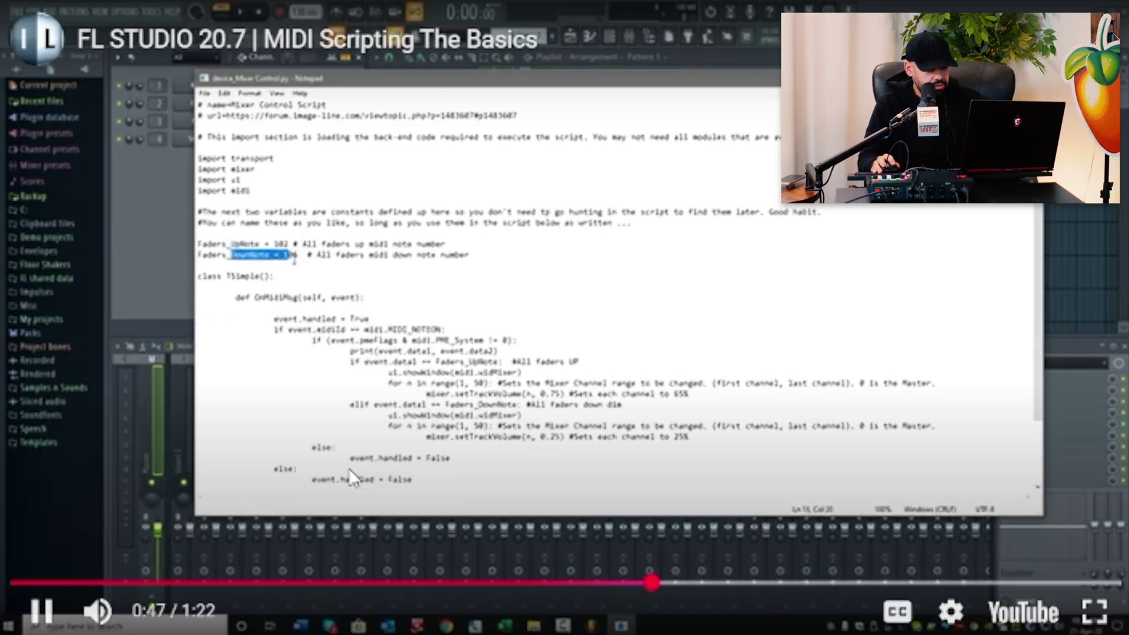
{"action": "left_click", "coordinate": [352, 478]}
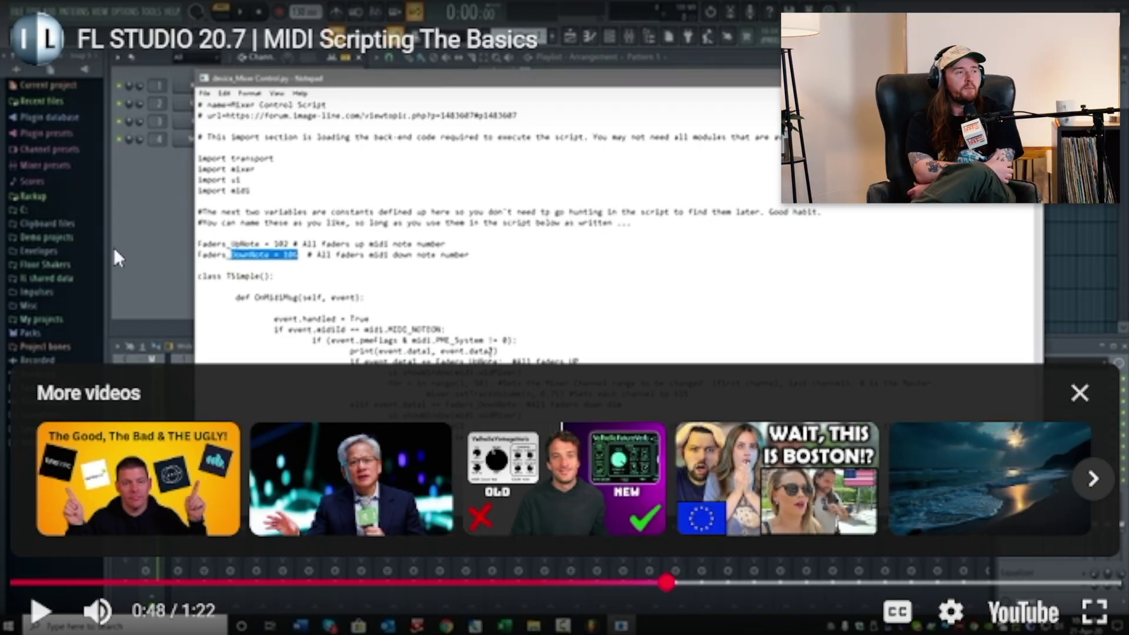
{"action": "left_click", "coordinate": [79, 223]}
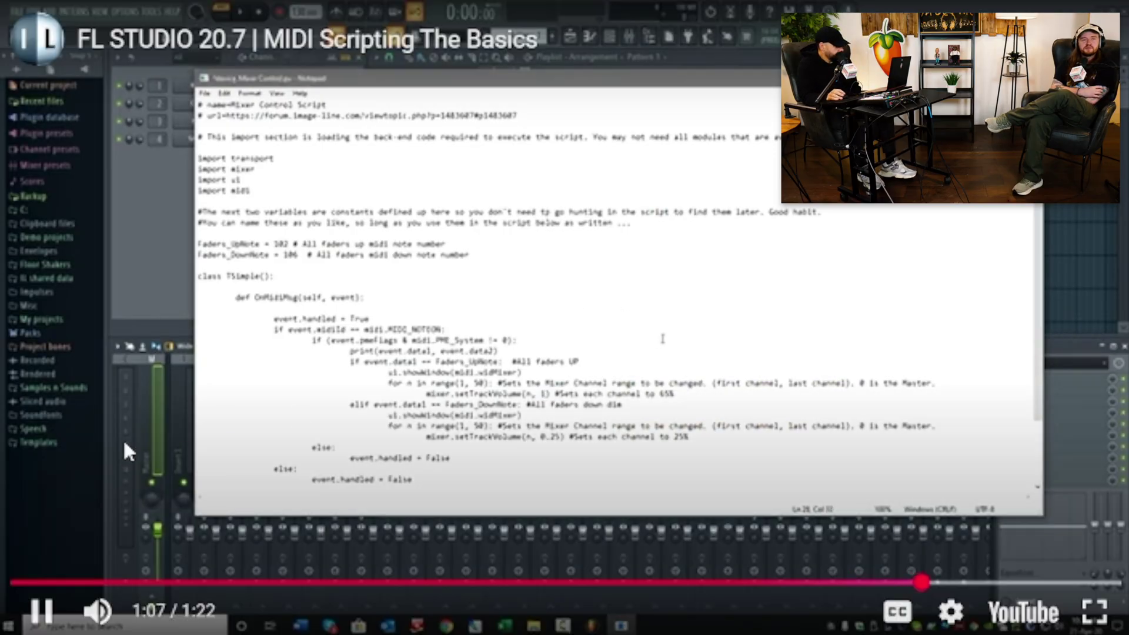
{"action": "left_click", "coordinate": [40, 612]}
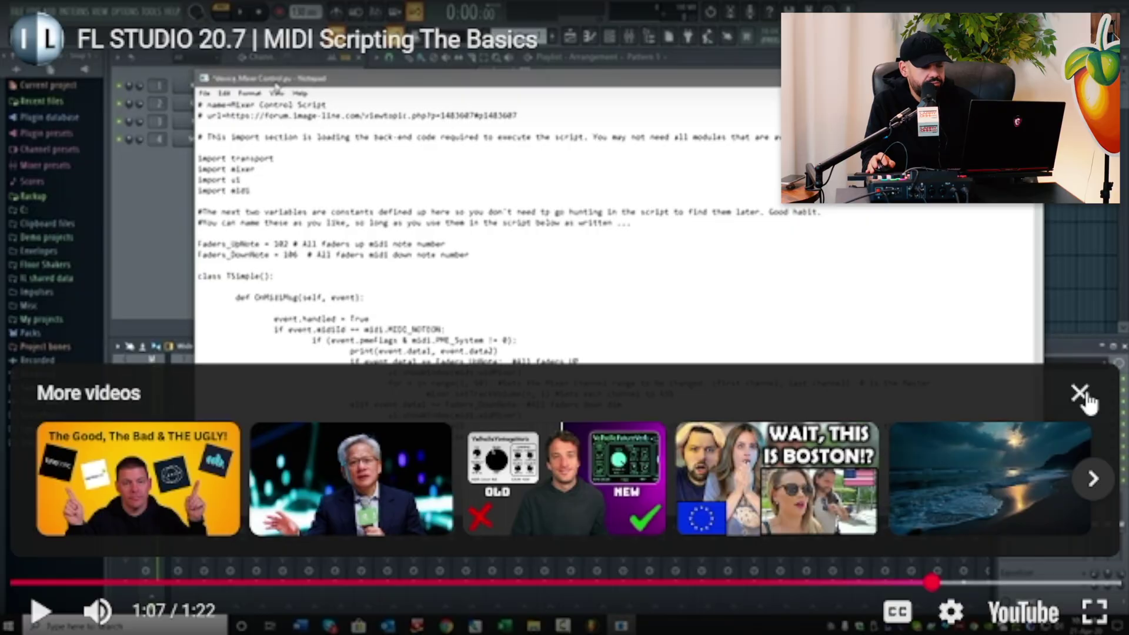
{"action": "left_click", "coordinate": [1080, 392]}
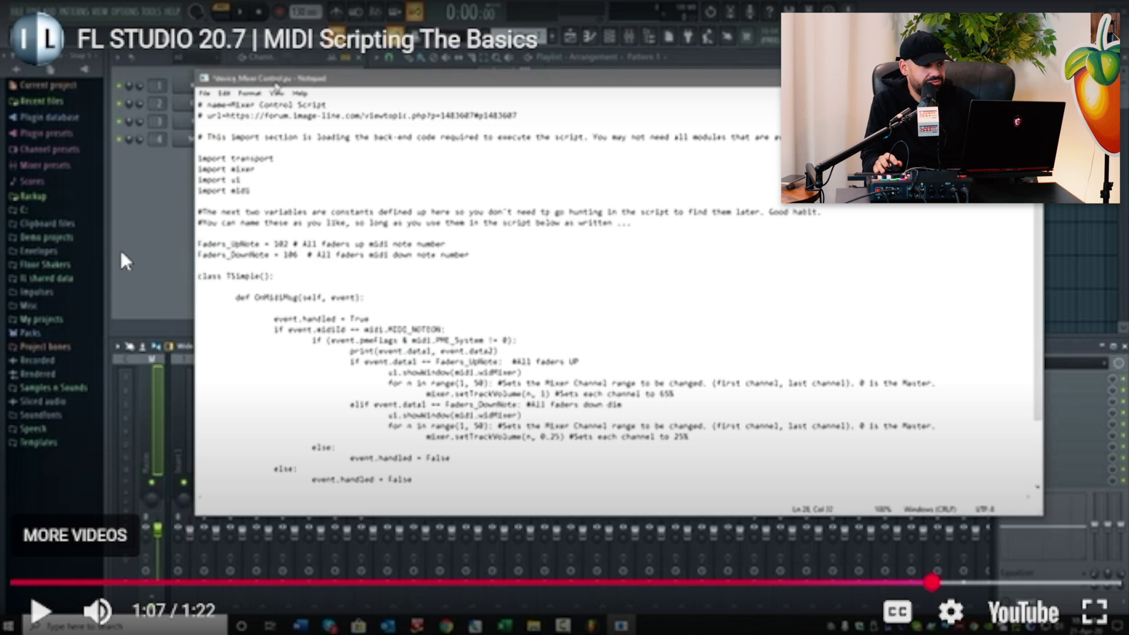
{"action": "key", "text": "space"}
{"action": "key", "text": "space"}
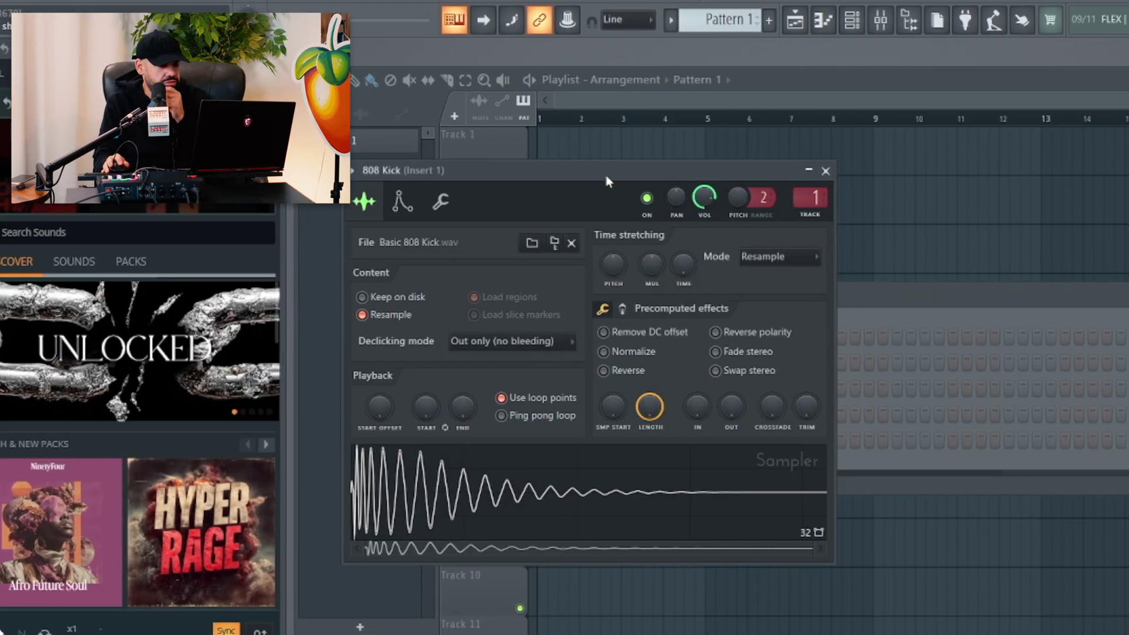
Nudge the 808 Kick sample start and create a loop region on its waveform
{"action": "left_click_drag", "start_coordinate": [608, 181], "coordinate": [727, 144]}
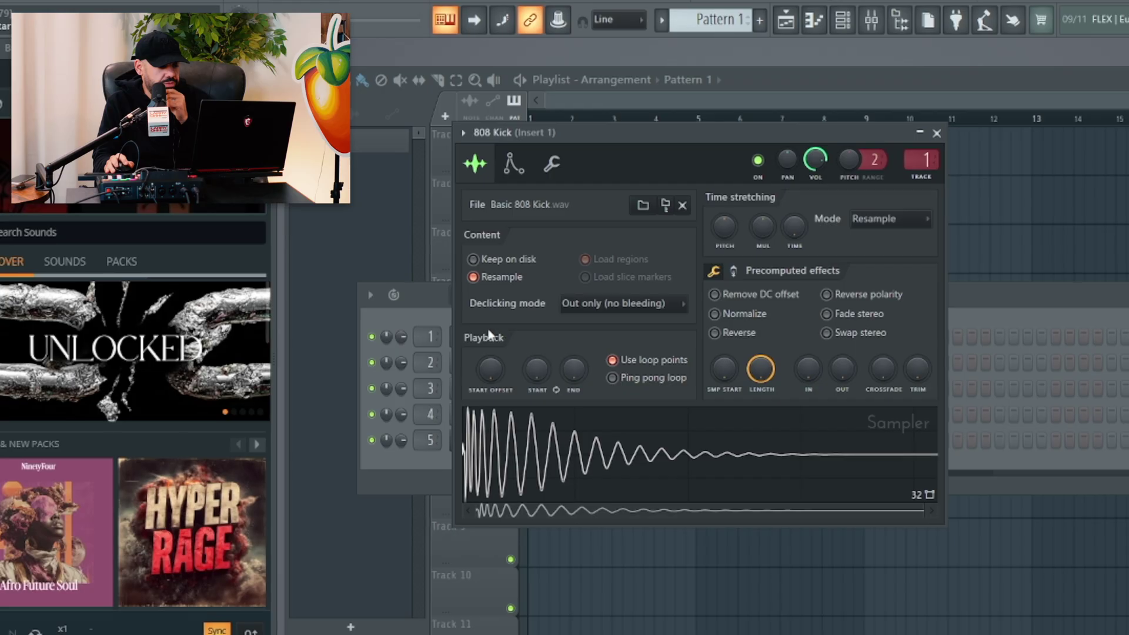
{"action": "left_click_drag", "start_coordinate": [537, 382], "coordinate": [537, 388]}
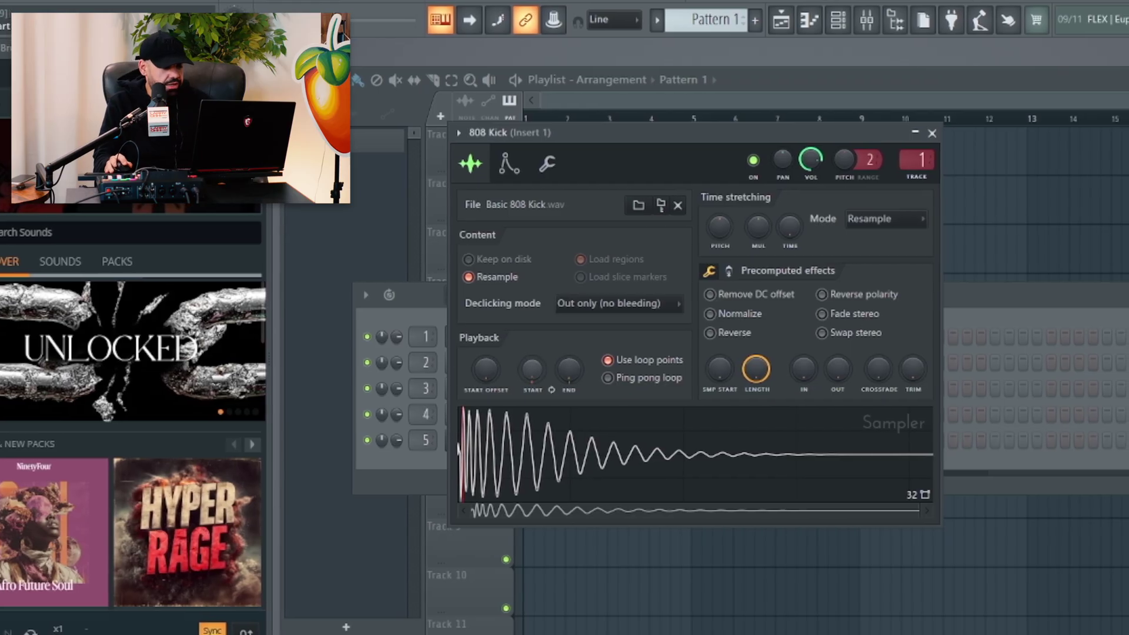
{"action": "scroll", "coordinate": [530, 462], "scroll_direction": "up", "scroll_amount": 8}
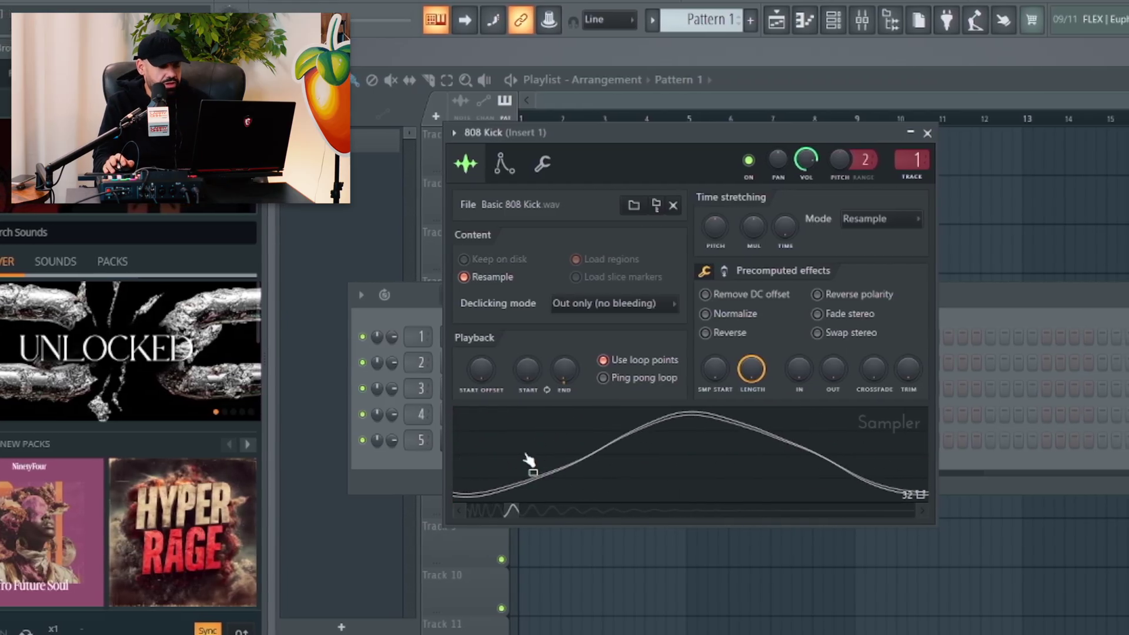
{"action": "scroll", "coordinate": [522, 467], "scroll_direction": "down", "scroll_amount": 8}
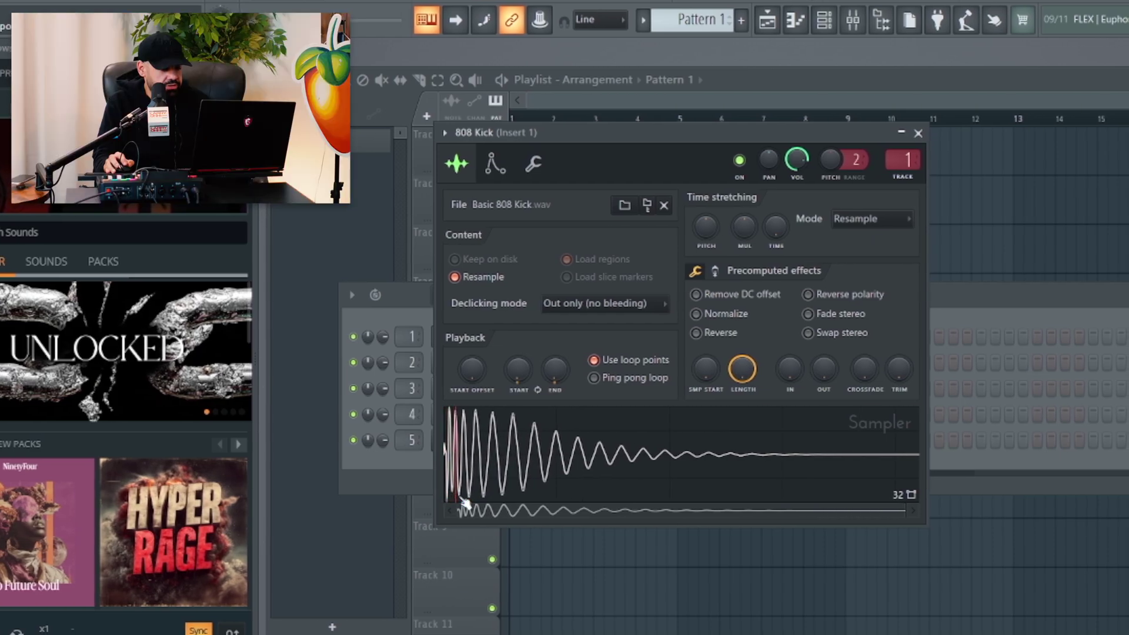
{"action": "mouse_move", "coordinate": [461, 504]}
{"action": "left_mouse_down"}
{"action": "mouse_move", "coordinate": [666, 507]}
{"action": "mouse_move", "coordinate": [625, 504]}
{"action": "left_mouse_up"}
{"action": "left_click_drag", "start_coordinate": [446, 501], "coordinate": [531, 502]}
{"action": "left_click_drag", "start_coordinate": [622, 502], "coordinate": [600, 504]}
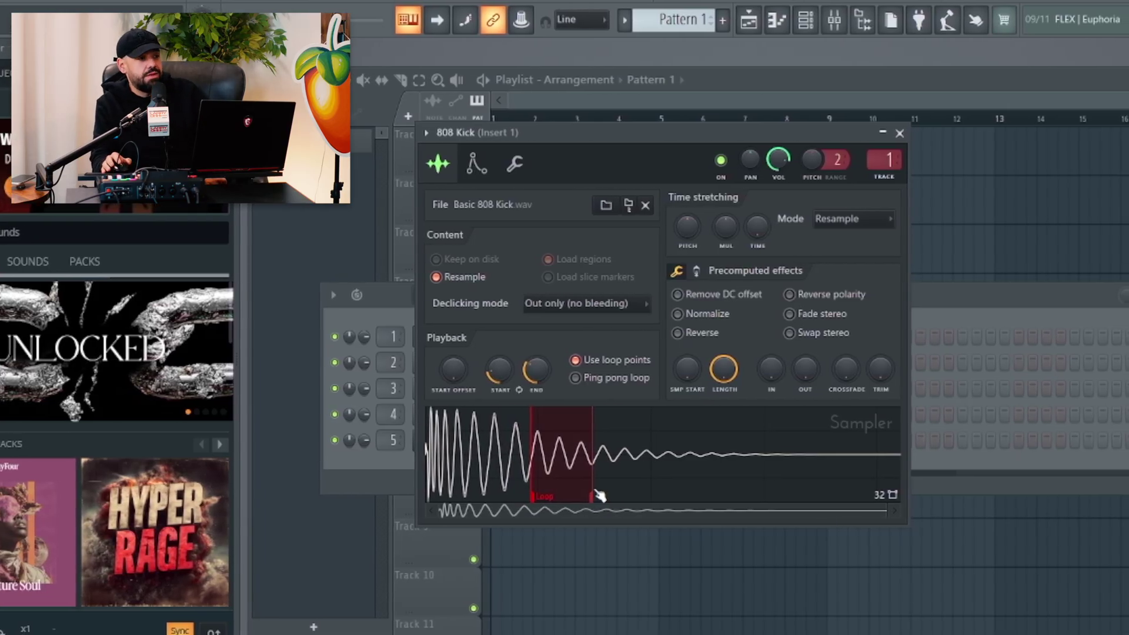
Move the loop start to the sample beginning, fine-tune its end, and open a Basic 808 Kick sampler
{"action": "right_click", "coordinate": [624, 470]}
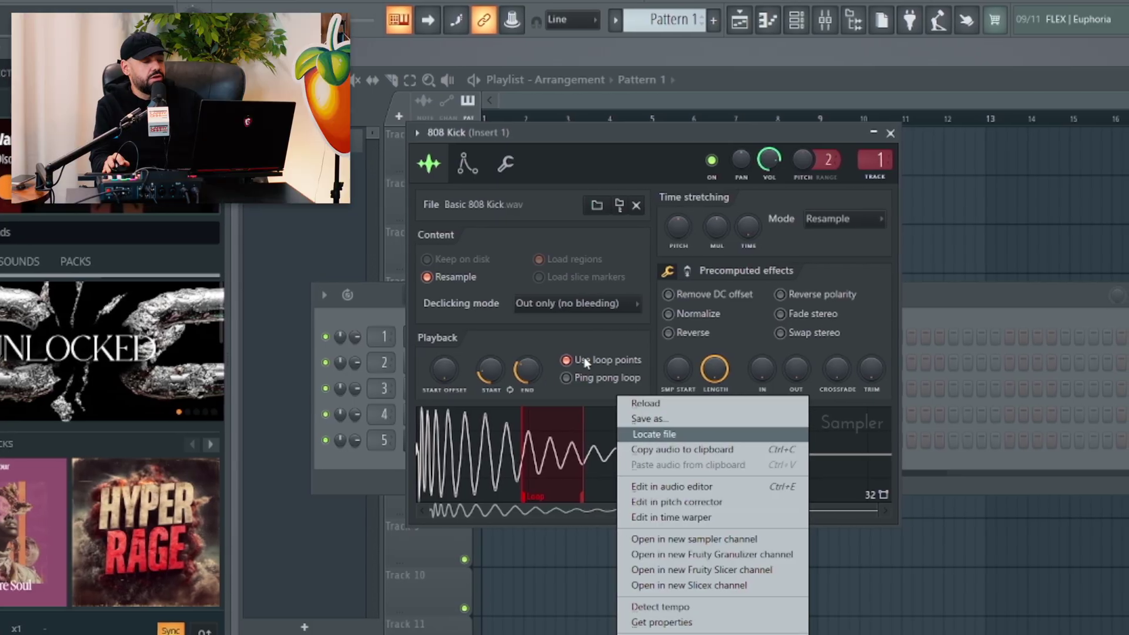
{"action": "left_click", "coordinate": [647, 344]}
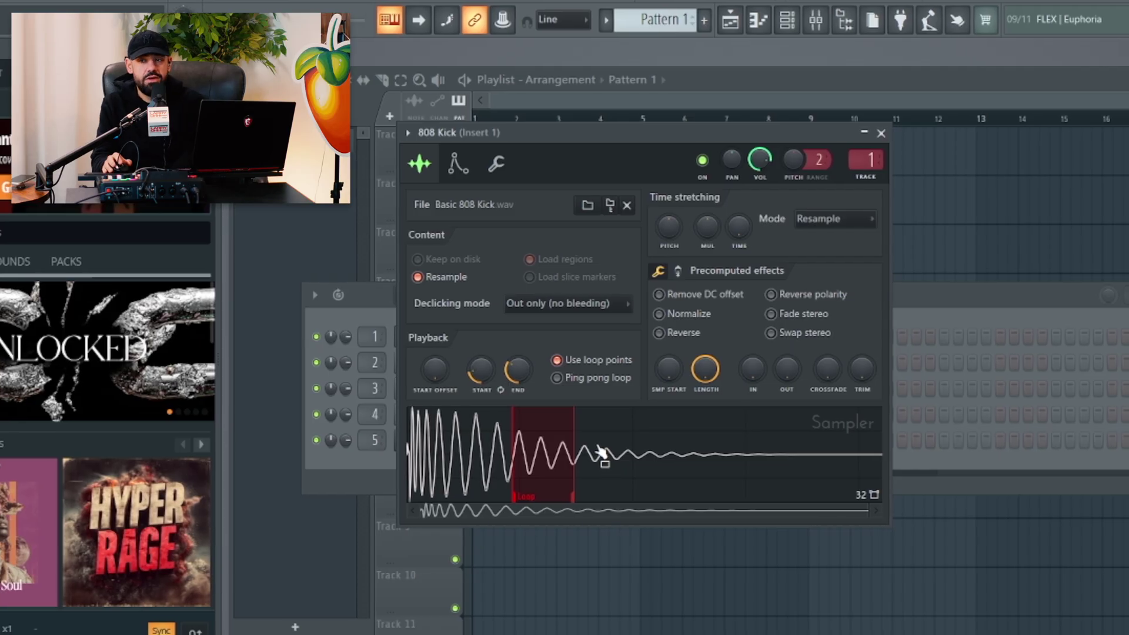
{"action": "left_click_drag", "start_coordinate": [510, 497], "coordinate": [406, 497]}
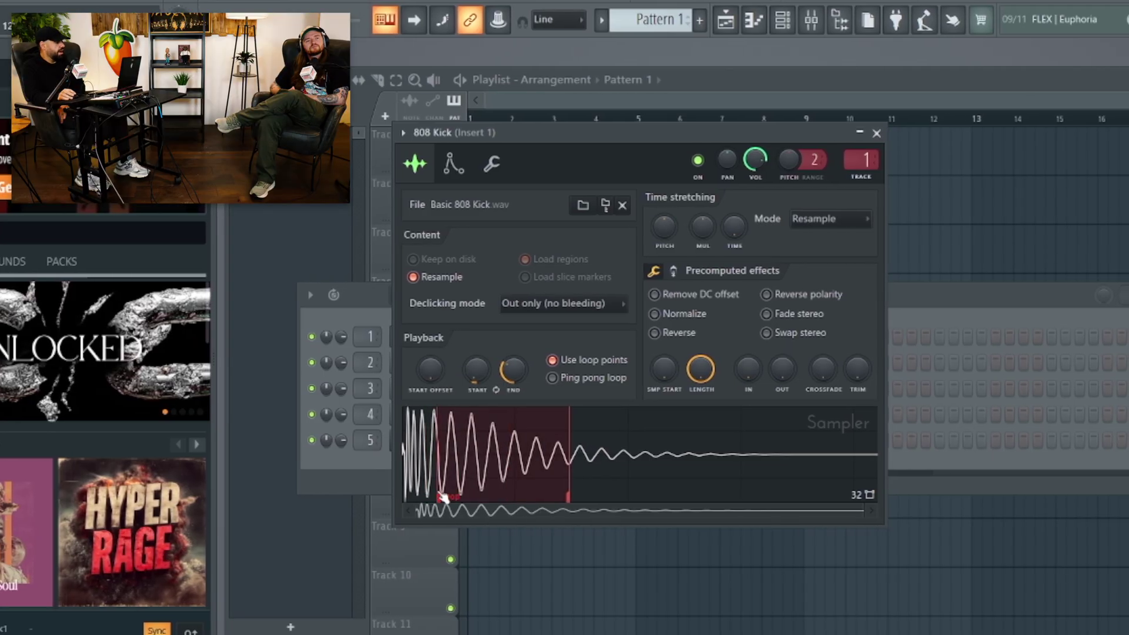
{"action": "mouse_move", "coordinate": [570, 498]}
{"action": "left_mouse_down"}
{"action": "mouse_move", "coordinate": [888, 497]}
{"action": "mouse_move", "coordinate": [569, 499]}
{"action": "left_mouse_up"}
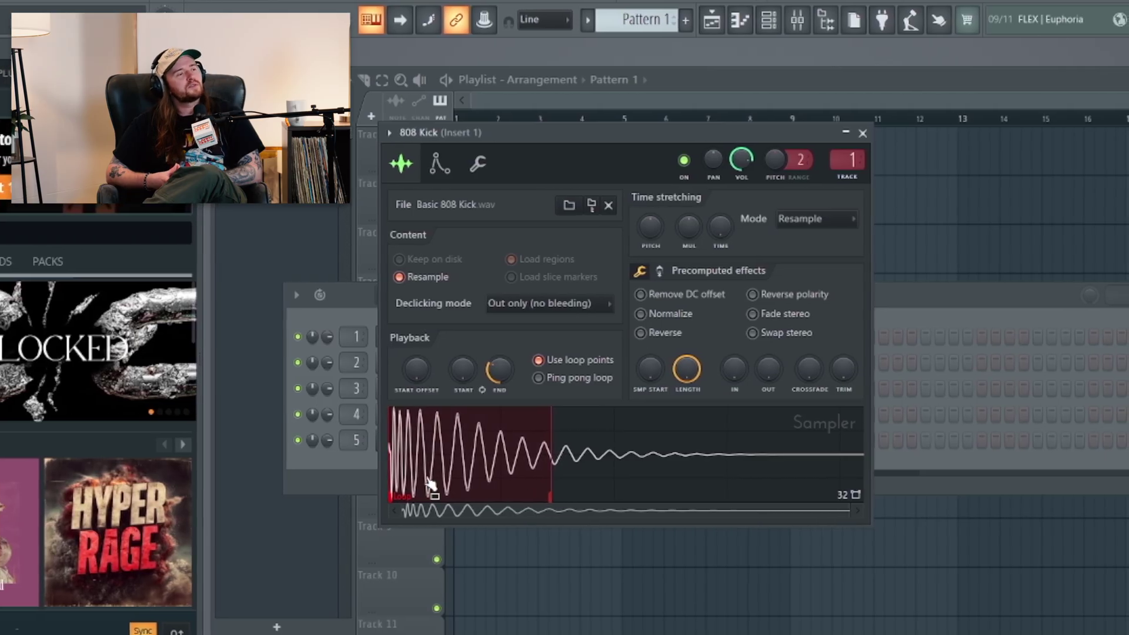
{"action": "left_click_drag", "start_coordinate": [586, 129], "coordinate": [803, 133]}
{"action": "left_click", "coordinate": [403, 335]}
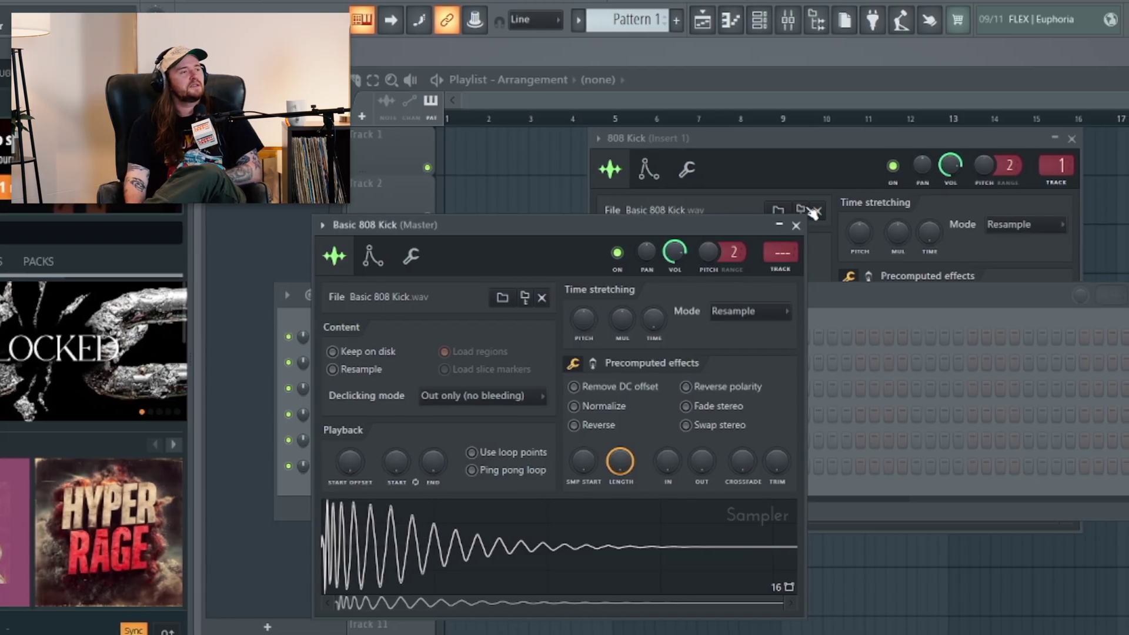
Pull the 808 Kick's loop end back to a tiny slice at the sample start
{"action": "left_click_drag", "start_coordinate": [715, 225], "coordinate": [993, 237]}
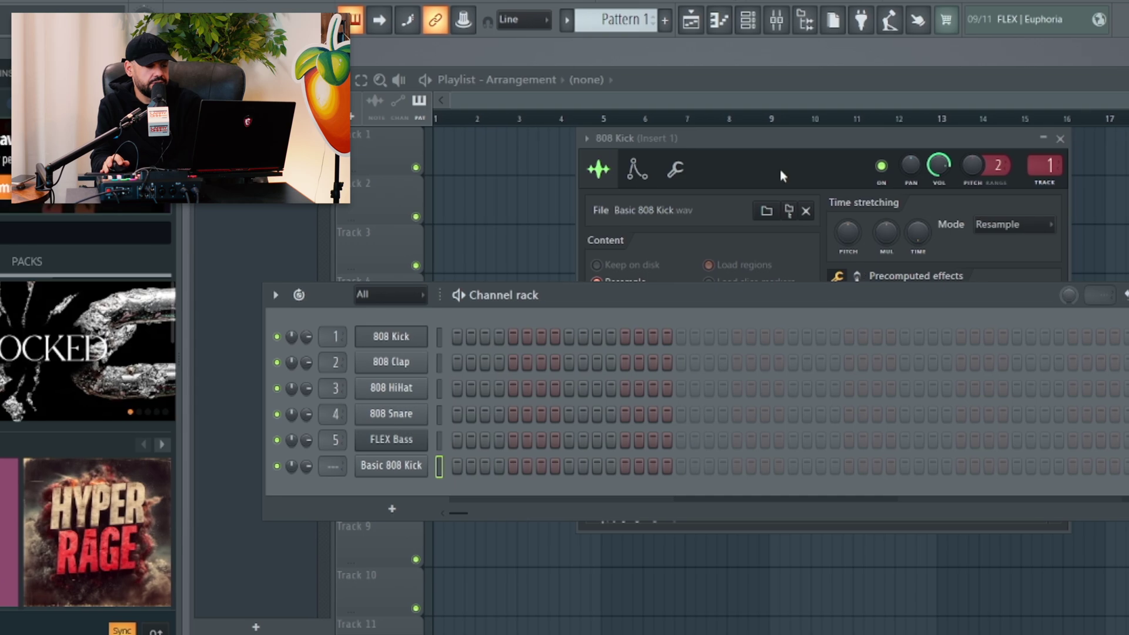
{"action": "left_click", "coordinate": [782, 175]}
{"action": "mouse_move", "coordinate": [751, 502]}
{"action": "left_mouse_down"}
{"action": "mouse_move", "coordinate": [727, 505]}
{"action": "mouse_move", "coordinate": [736, 508]}
{"action": "left_mouse_up"}
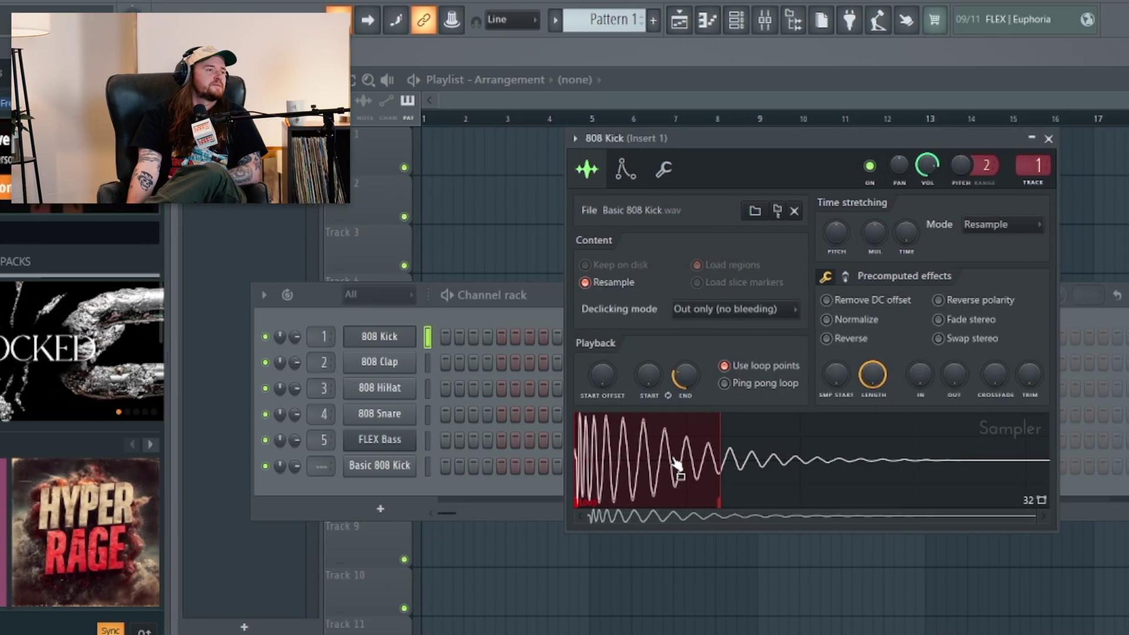
{"action": "mouse_move", "coordinate": [722, 503]}
{"action": "left_mouse_down"}
{"action": "mouse_move", "coordinate": [633, 485]}
{"action": "mouse_move", "coordinate": [640, 494]}
{"action": "mouse_move", "coordinate": [584, 506]}
{"action": "left_mouse_up"}
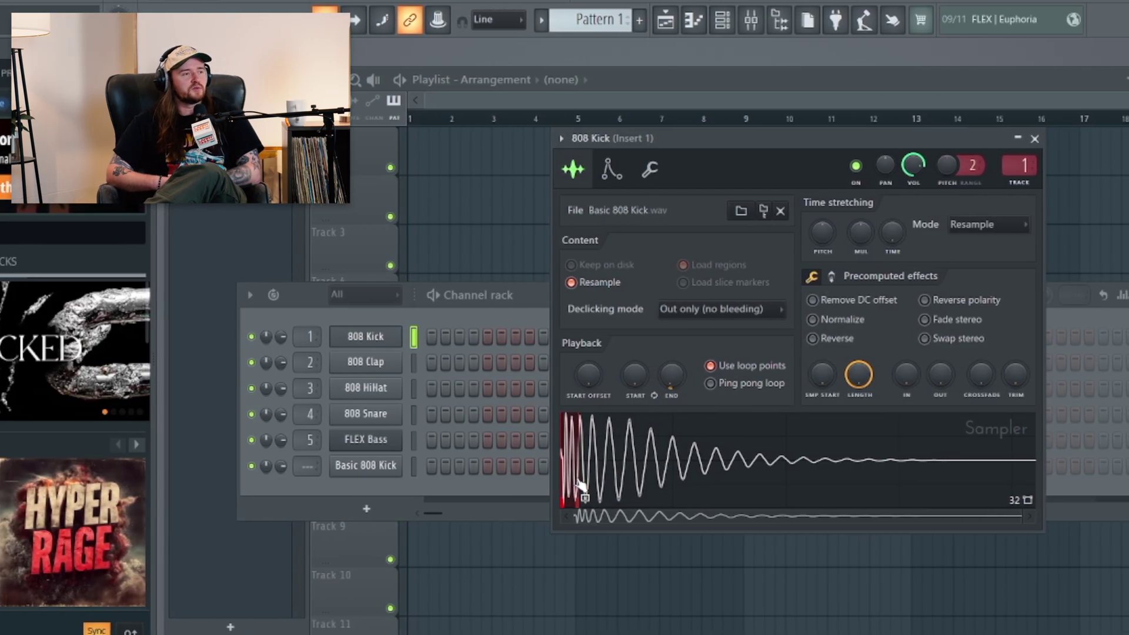
In the 808 Kick piano roll, add a slide note to D#5, then B4 and D5 notes
{"action": "right_click", "coordinate": [381, 336]}
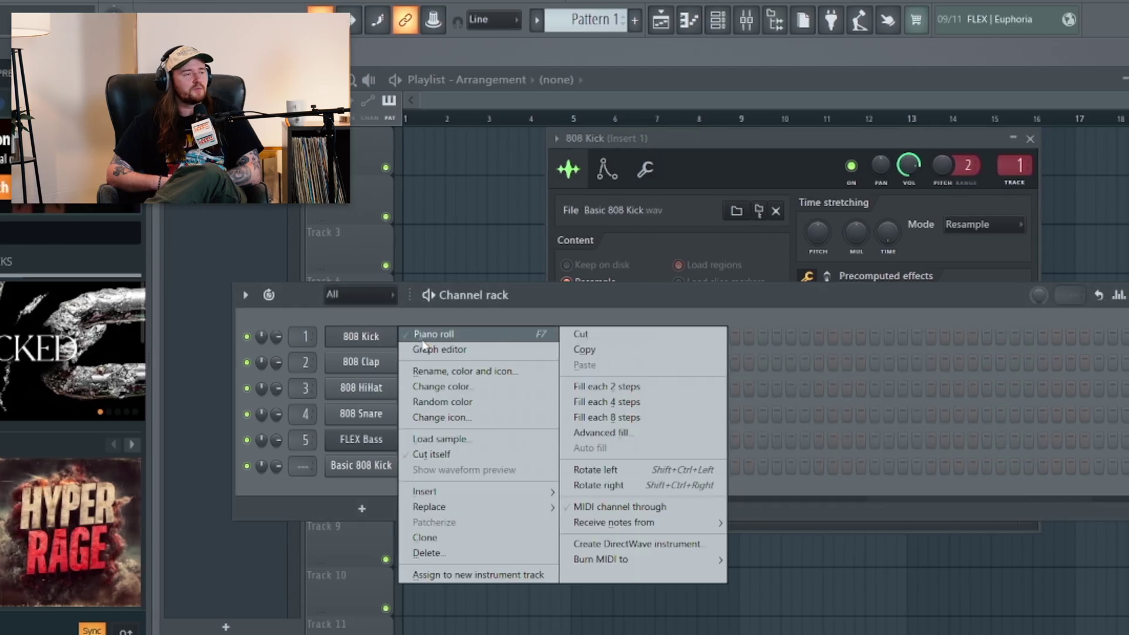
{"action": "left_click", "coordinate": [424, 330]}
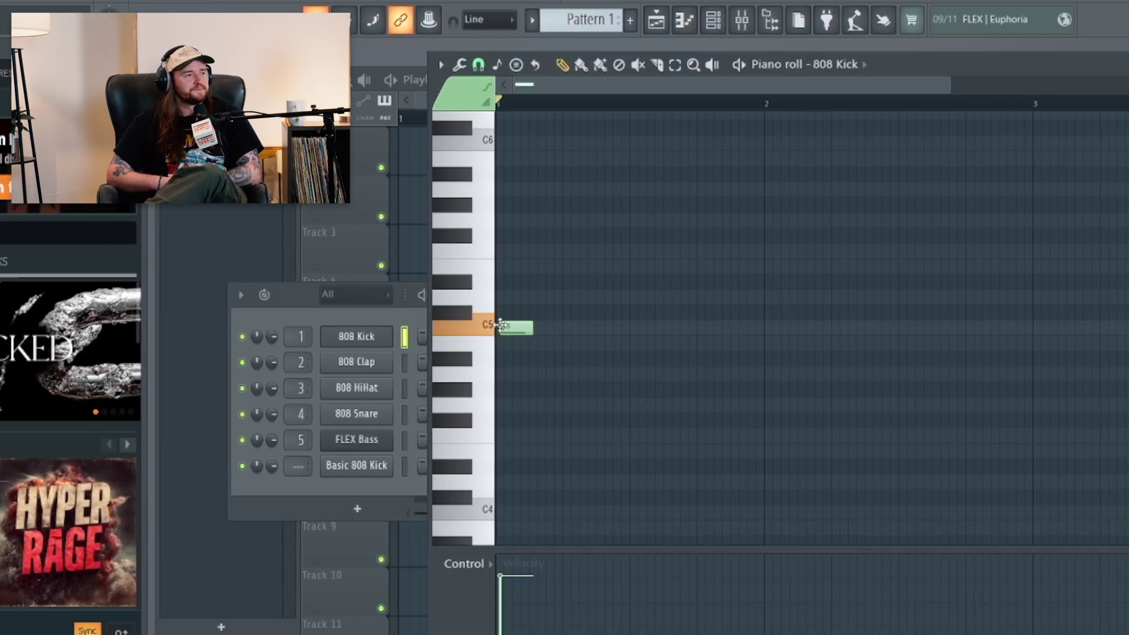
{"action": "double_click", "coordinate": [494, 283]}
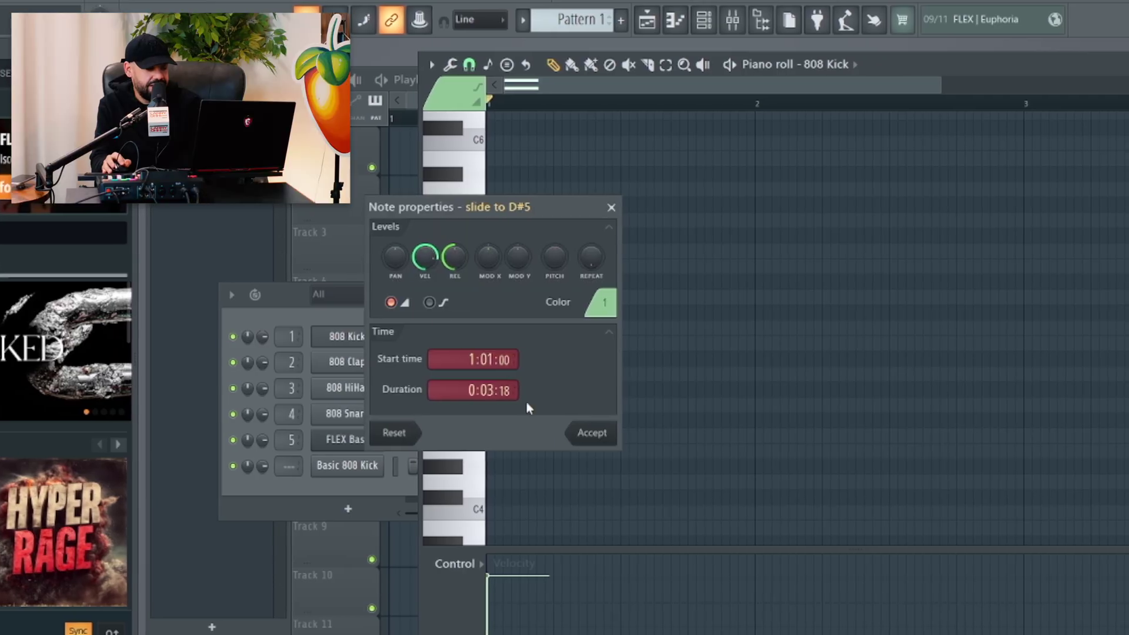
{"action": "left_click", "coordinate": [592, 433]}
{"action": "left_click", "coordinate": [646, 343]}
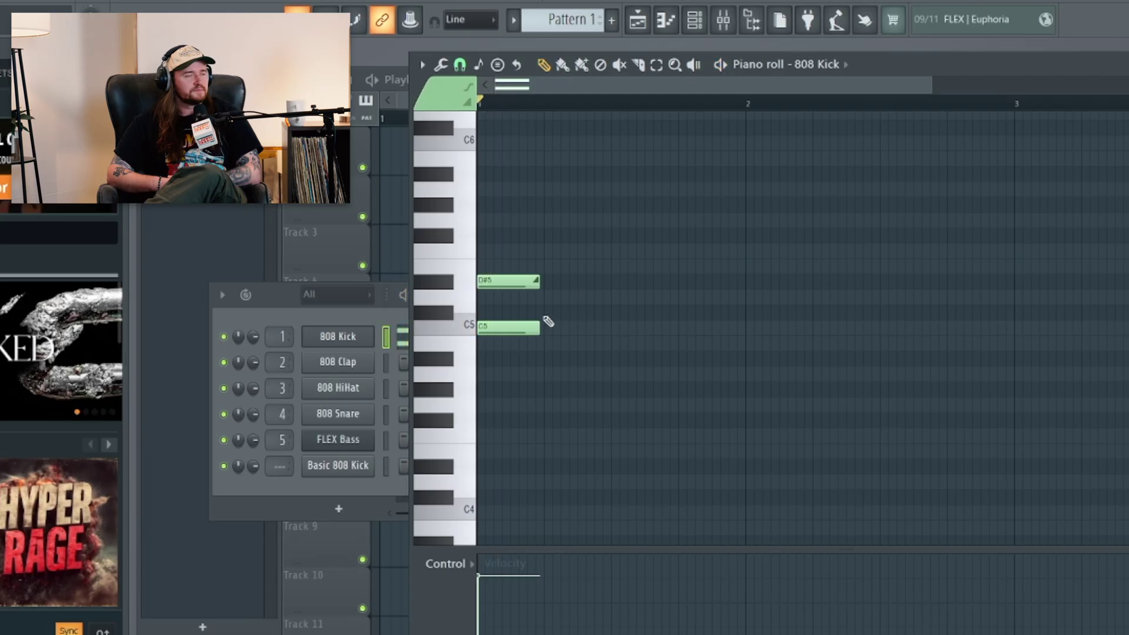
{"action": "left_click", "coordinate": [577, 294]}
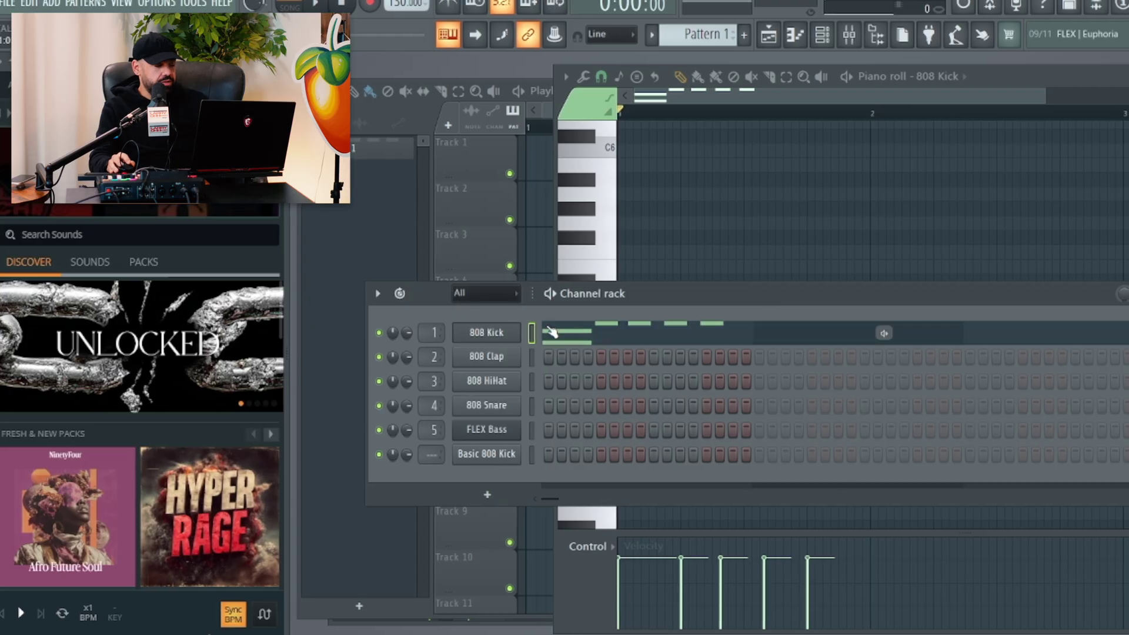
Patcherize the FLEX Bass channel, accepting the Patcherize warning
{"action": "right_click", "coordinate": [488, 334]}
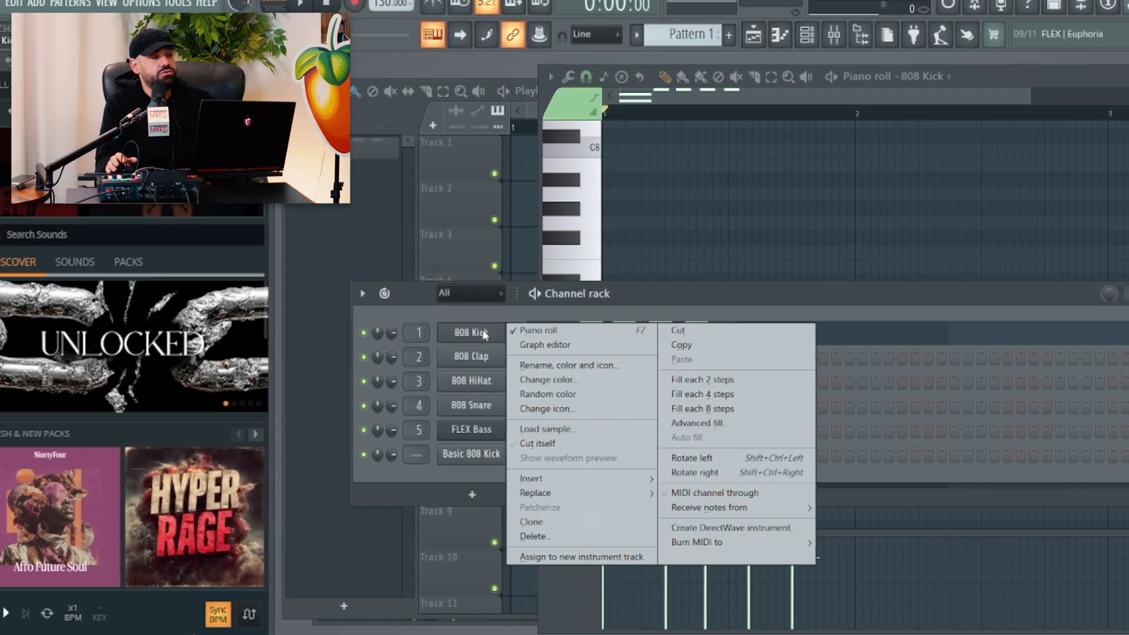
{"action": "left_click", "coordinate": [470, 429]}
{"action": "right_click", "coordinate": [471, 429]}
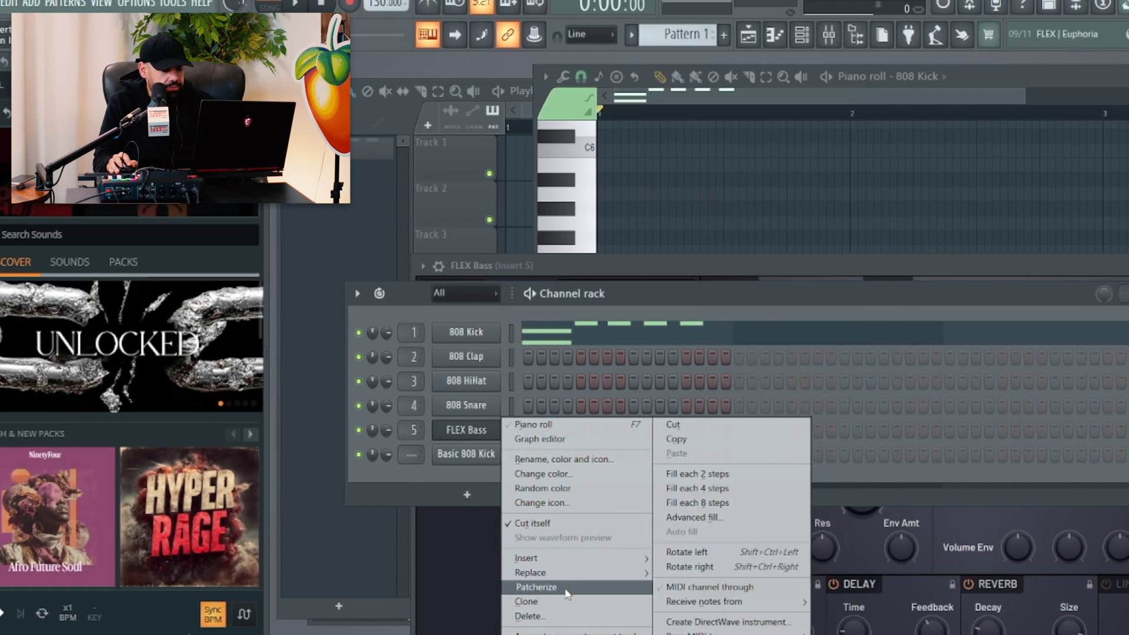
{"action": "left_click", "coordinate": [536, 588]}
{"action": "left_click", "coordinate": [716, 392]}
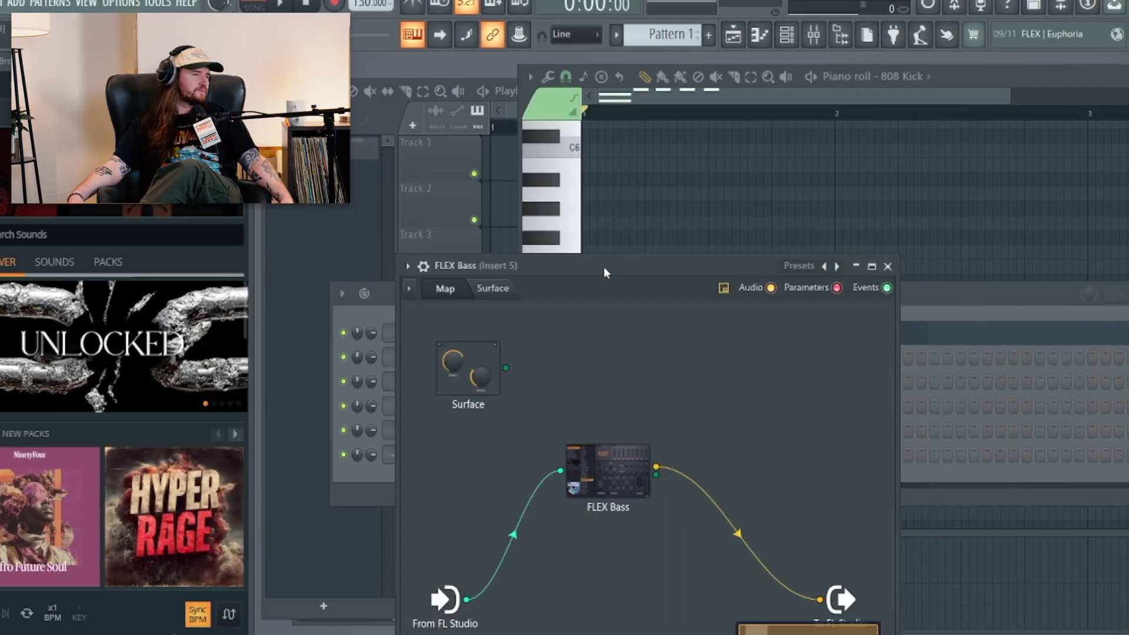
Close the FLEX Bass Patcher and bring up the Mixer's Insert 5 track options
{"action": "left_click_drag", "start_coordinate": [603, 266], "coordinate": [666, 122]}
{"action": "left_click", "coordinate": [402, 309]}
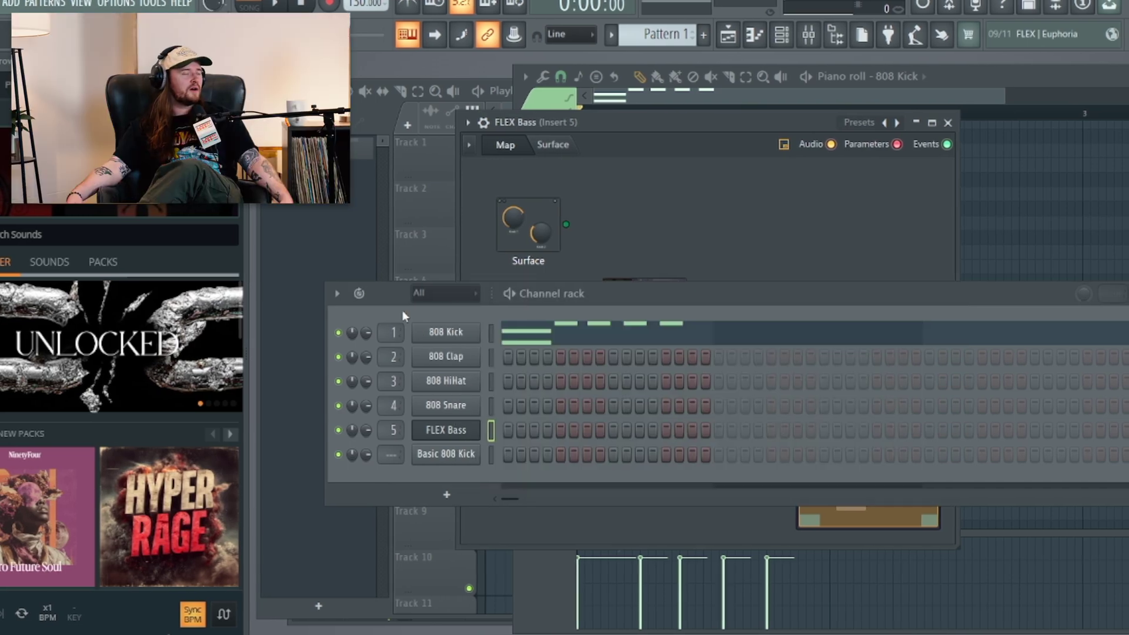
{"action": "left_click", "coordinate": [944, 123]}
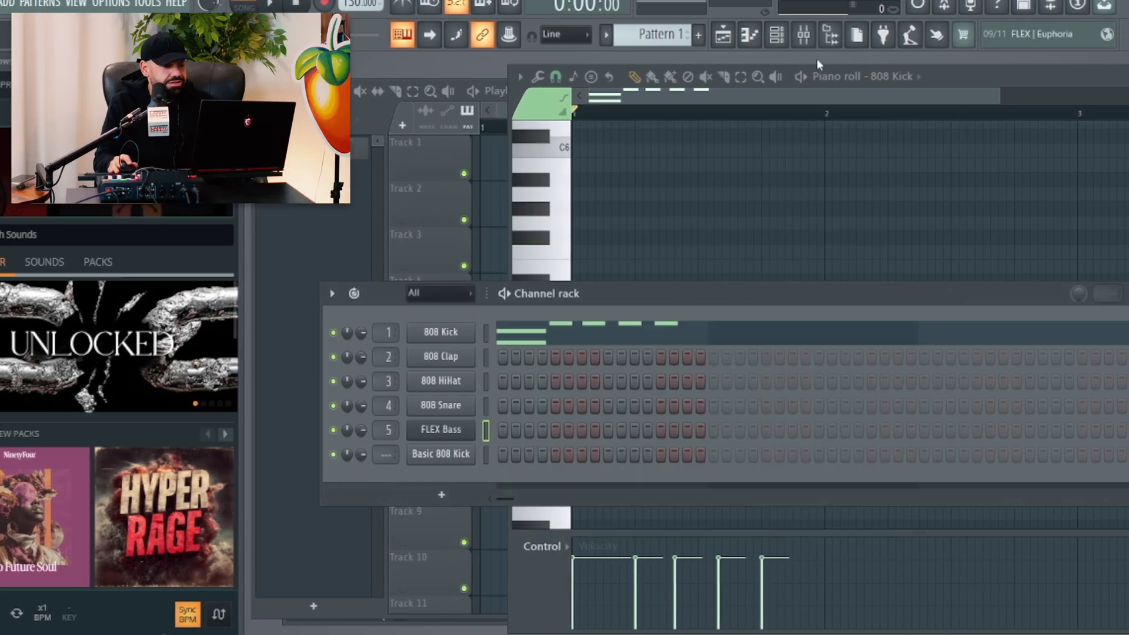
{"action": "key", "text": "F9"}
{"action": "right_click", "coordinate": [622, 167]}
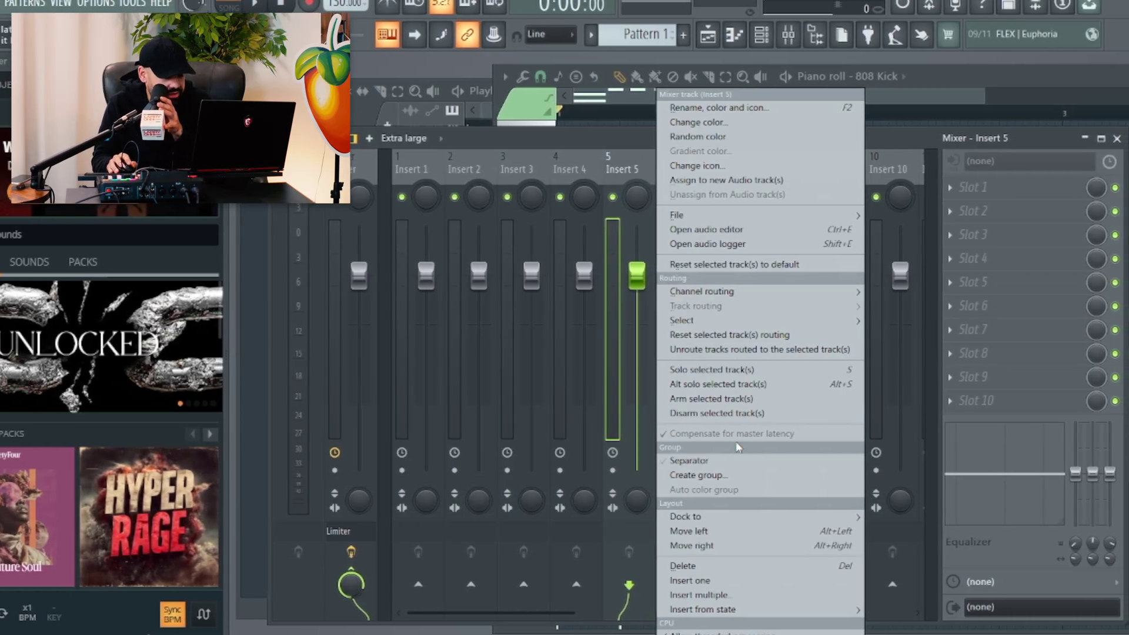
Load the saved vocal chain mixer track state onto Insert 5 from its File menu
{"action": "mouse_move", "coordinate": [740, 217]}
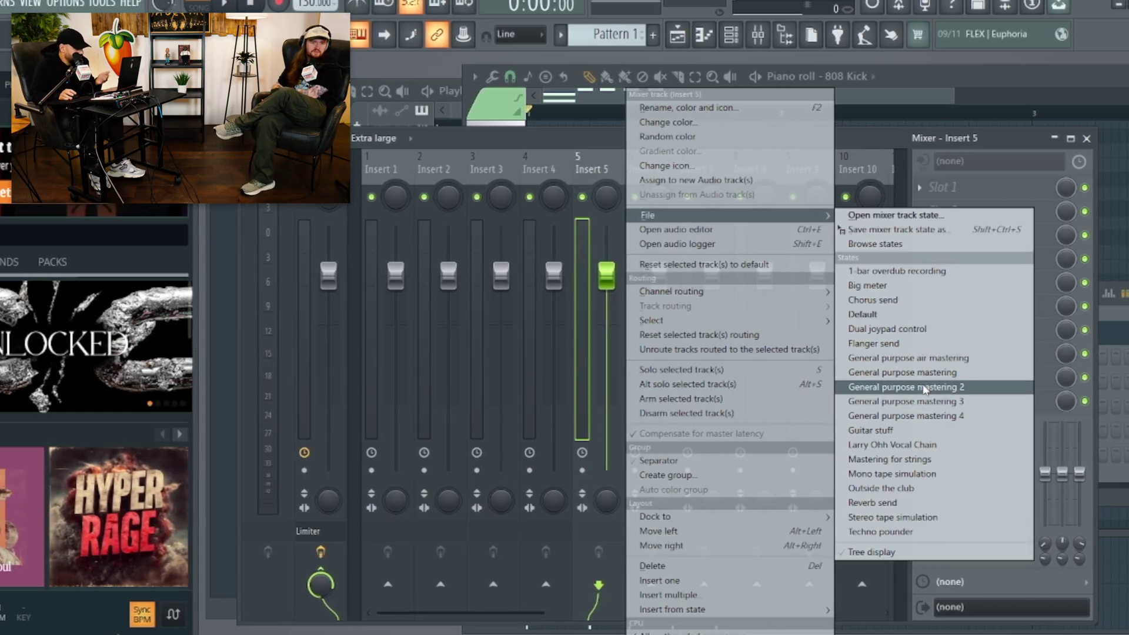
{"action": "left_click", "coordinate": [905, 445]}
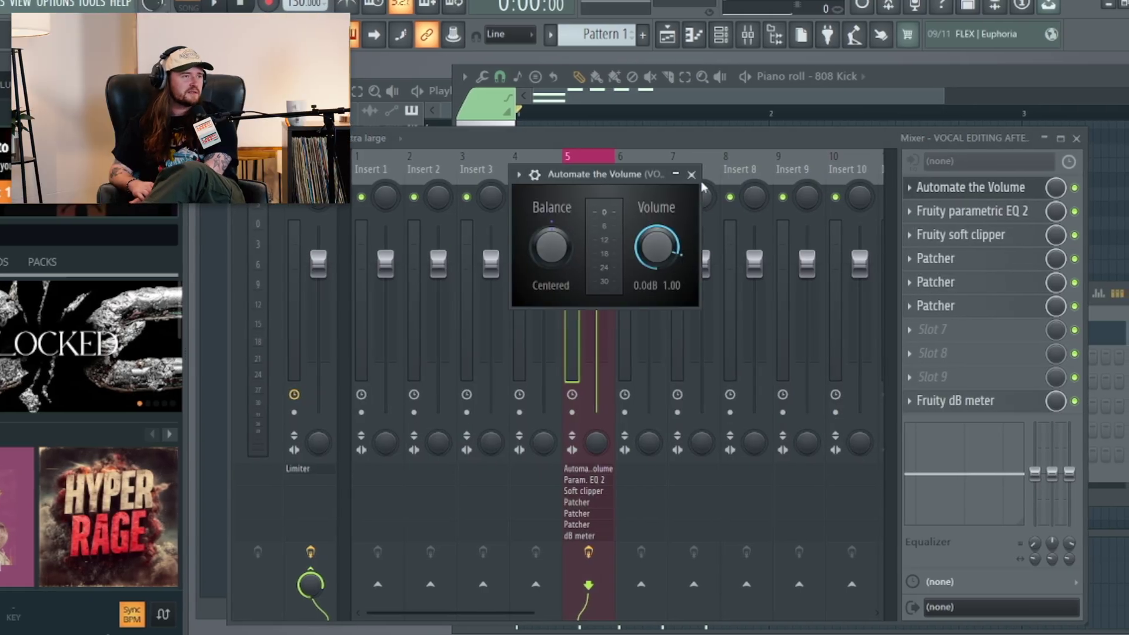
Patcherize all of Insert 5's effects into one Patcher, accepting the lost-automation-links warning
{"action": "right_click", "coordinate": [617, 194]}
{"action": "key", "text": "Escape"}
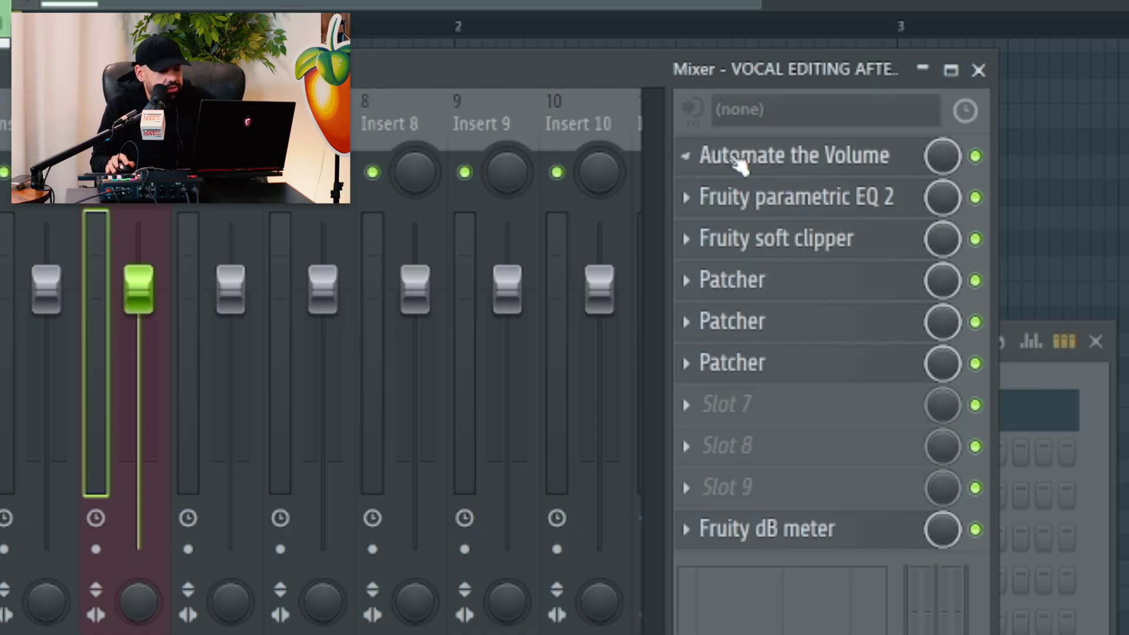
{"action": "left_click", "coordinate": [686, 155]}
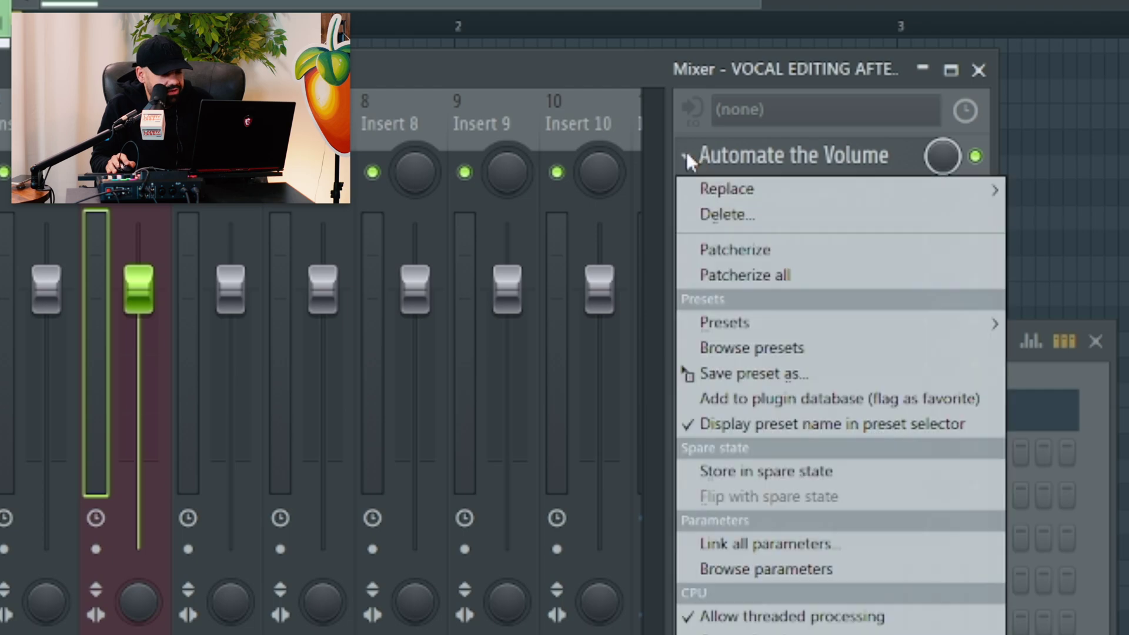
{"action": "left_click", "coordinate": [745, 275]}
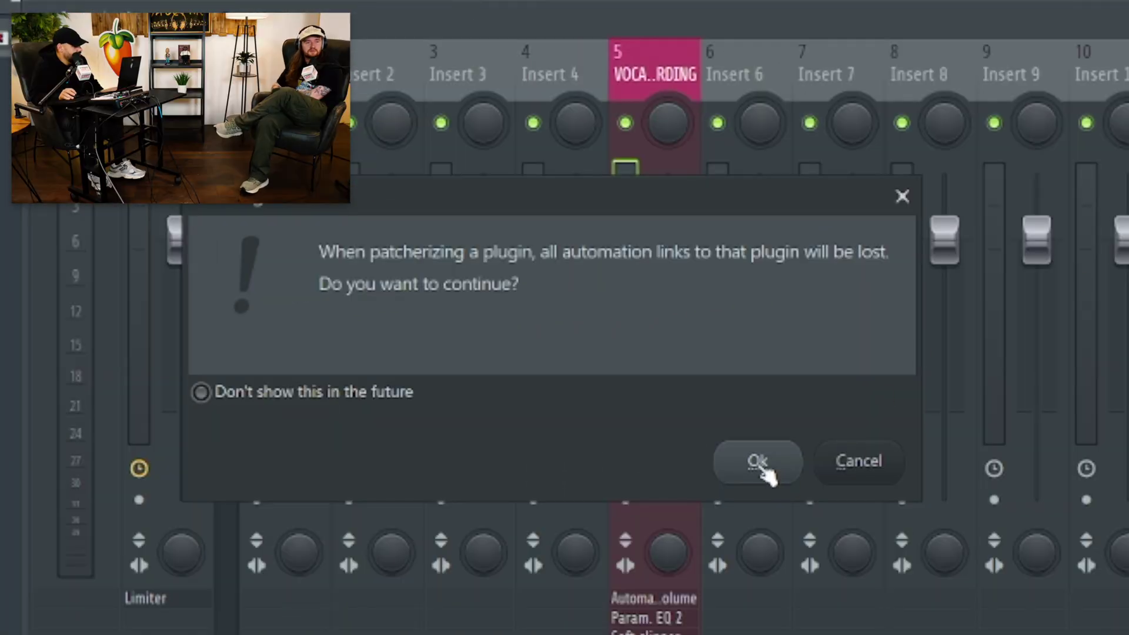
{"action": "left_click", "coordinate": [763, 466]}
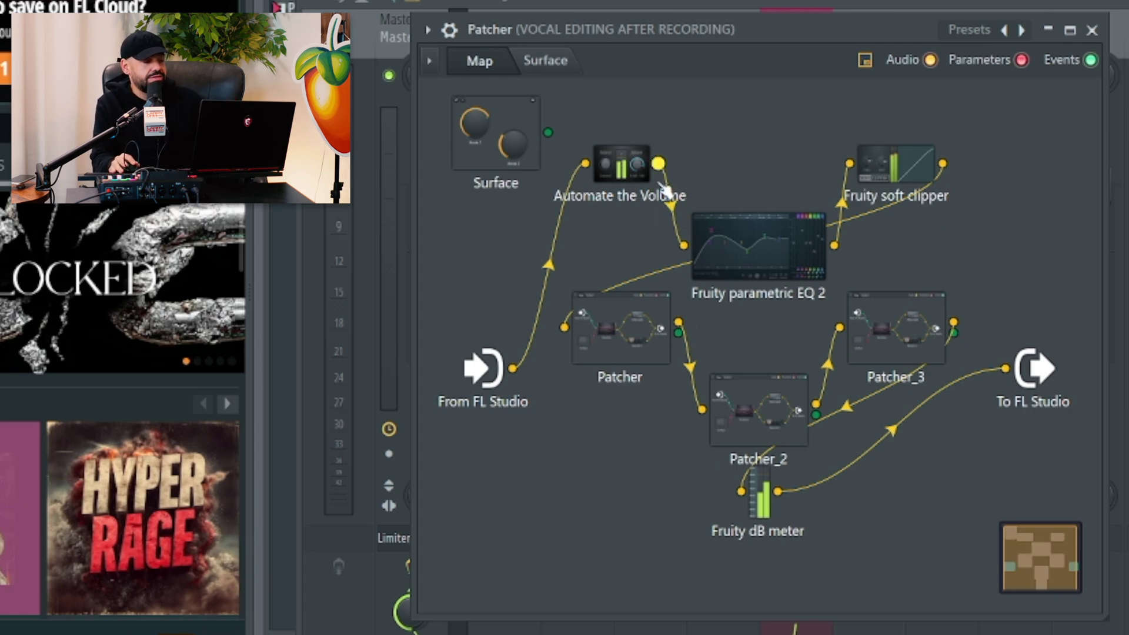
Reposition the Automate the Volume, Patcher, Fruity parametric EQ 2 and Patcher_2 nodes in the map
{"action": "left_click_drag", "start_coordinate": [635, 176], "coordinate": [615, 185]}
{"action": "left_click_drag", "start_coordinate": [630, 329], "coordinate": [633, 346]}
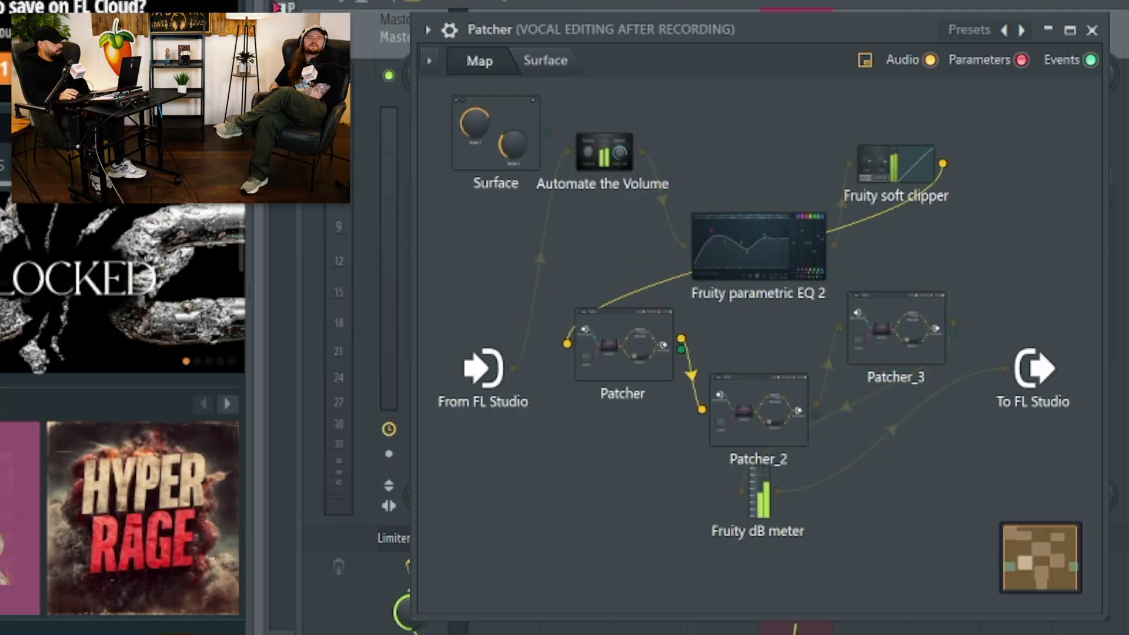
{"action": "left_click_drag", "start_coordinate": [755, 251], "coordinate": [856, 270]}
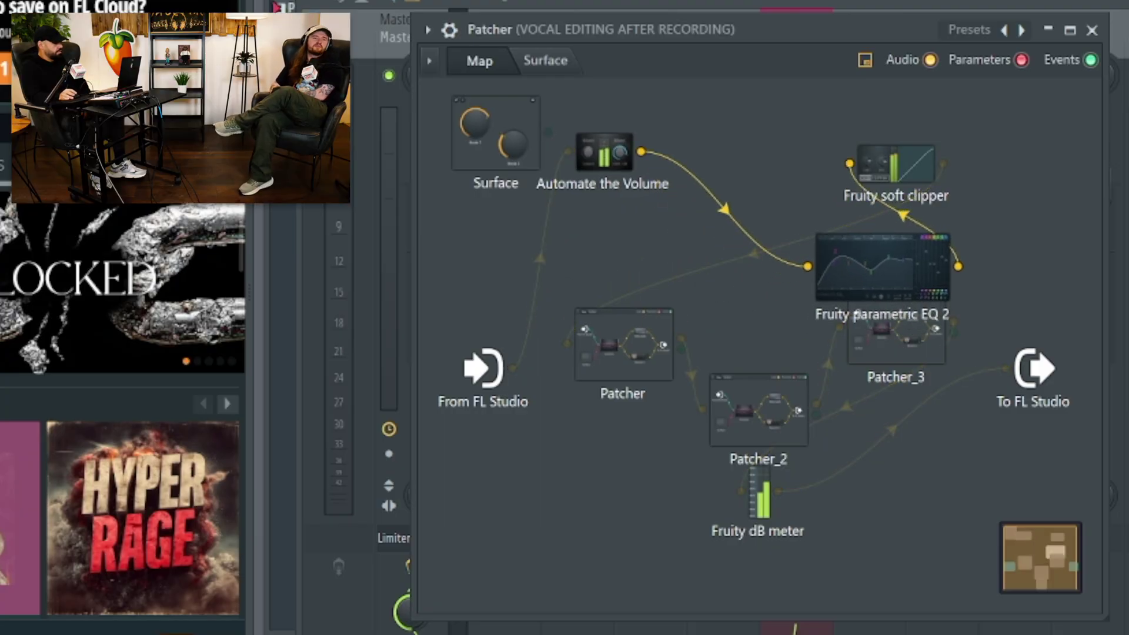
{"action": "left_click_drag", "start_coordinate": [623, 347], "coordinate": [624, 315]}
{"action": "left_click_drag", "start_coordinate": [758, 417], "coordinate": [667, 376]}
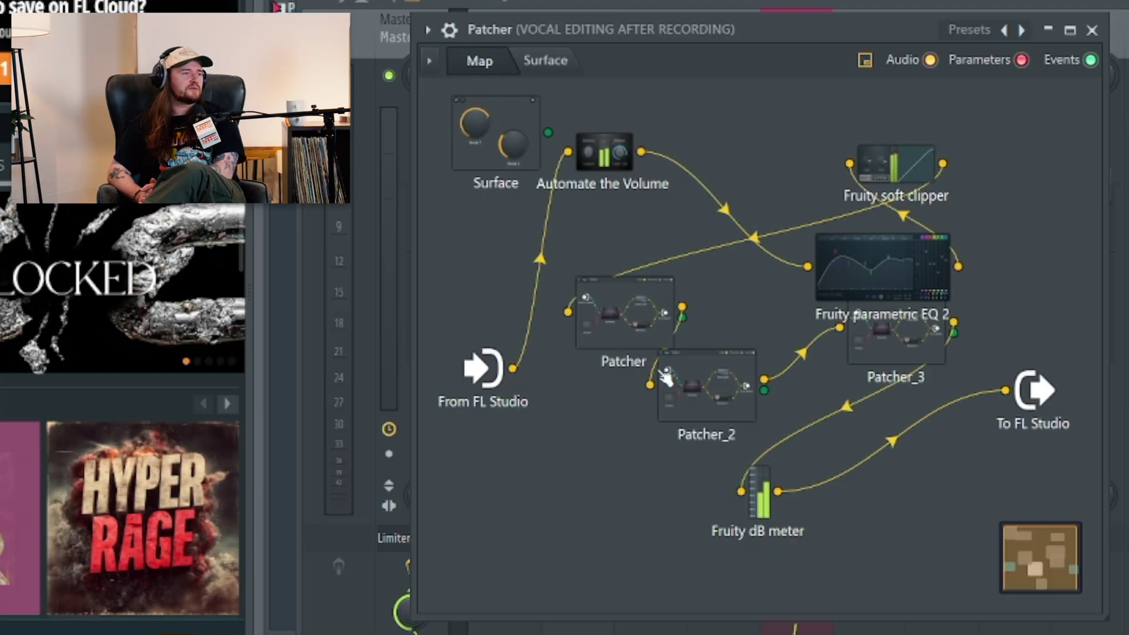
Save the Patcher setup as a preset named 'voc'
{"action": "left_click", "coordinate": [427, 29]}
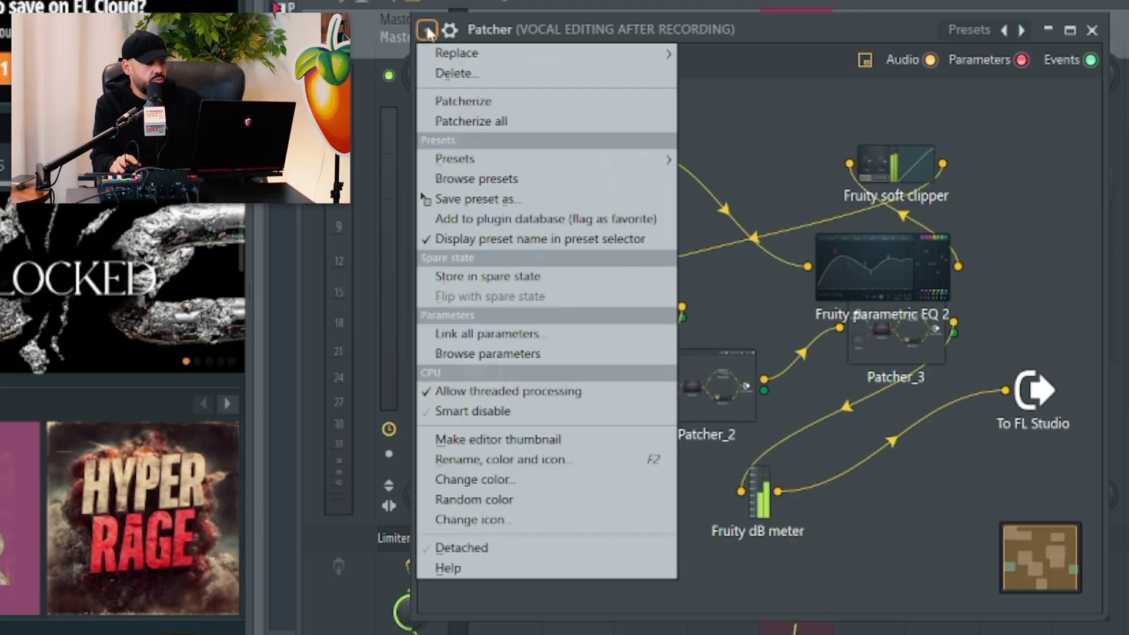
{"action": "left_click", "coordinate": [486, 198]}
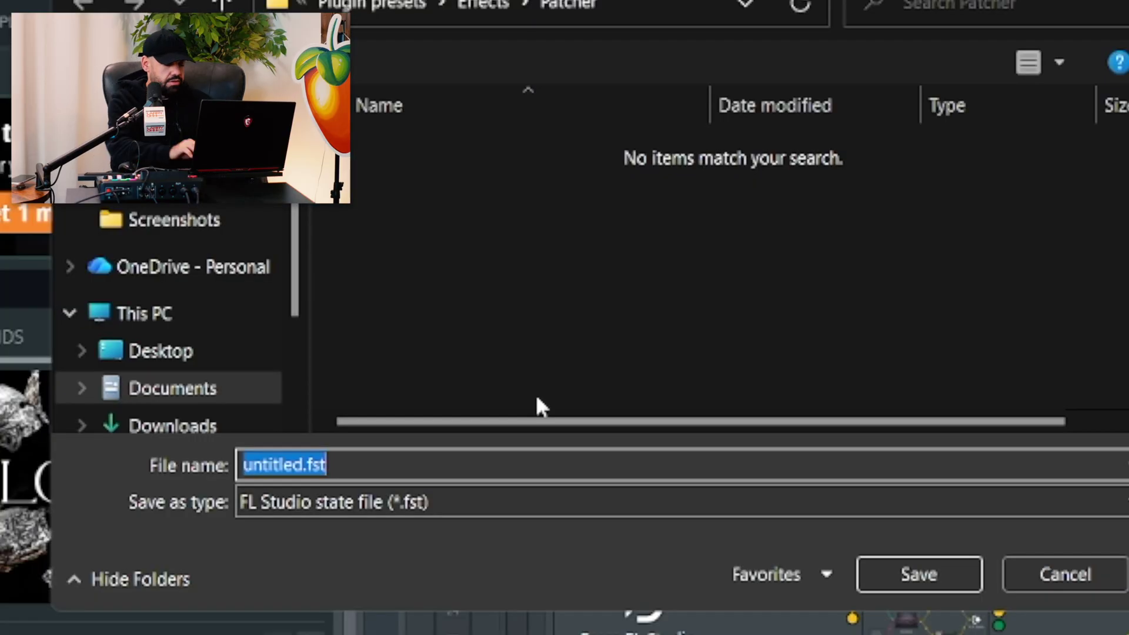
{"action": "type", "text": "voc"}
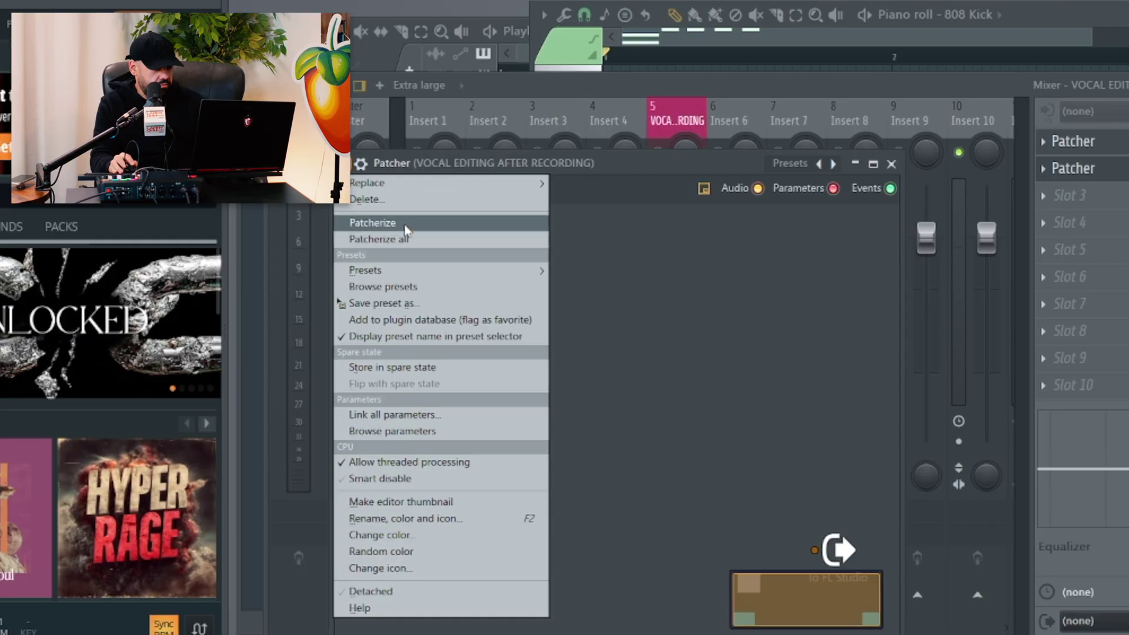
{"action": "mouse_move", "coordinate": [388, 271]}
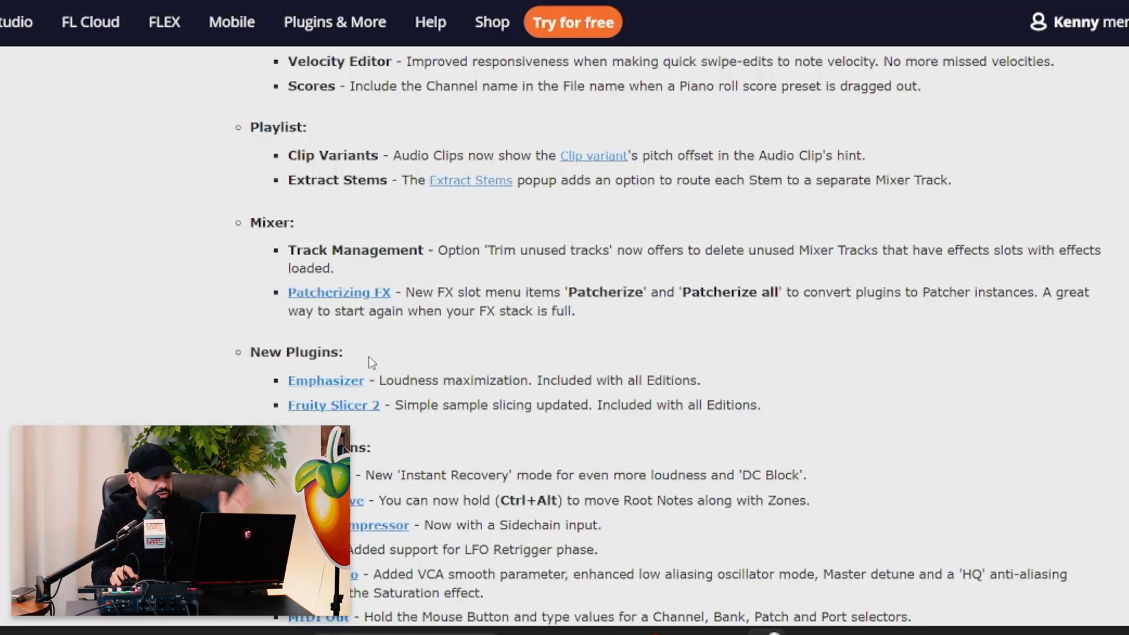
Open the Emphasizer manual page, then the Fruity Compressor manual page, from the changelog
{"action": "left_click", "coordinate": [331, 383]}
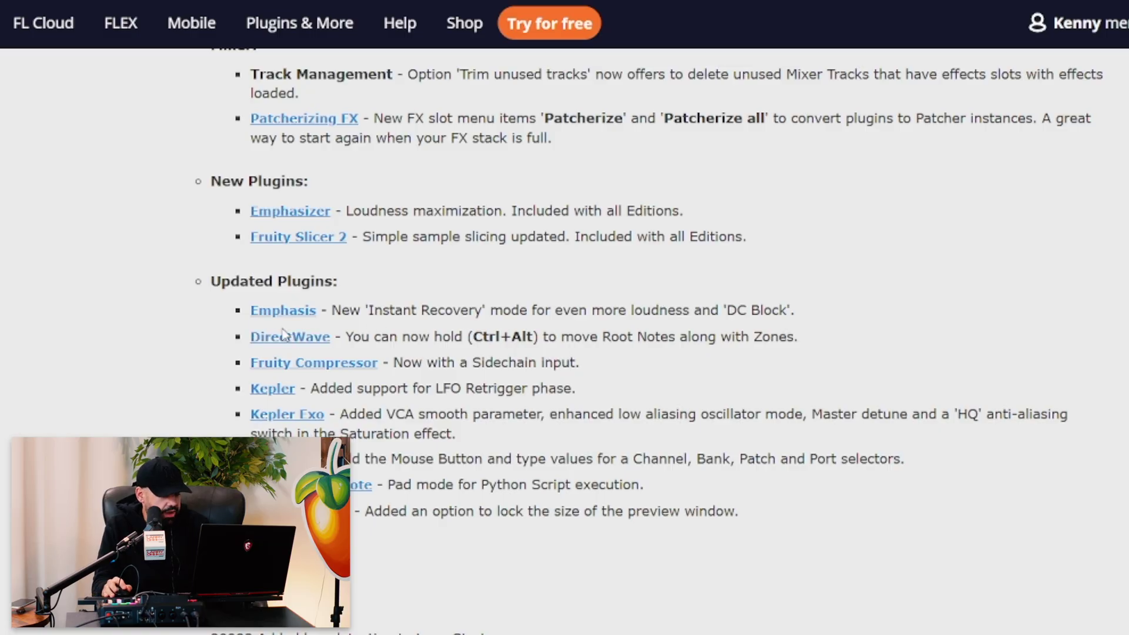
{"action": "left_click", "coordinate": [316, 363]}
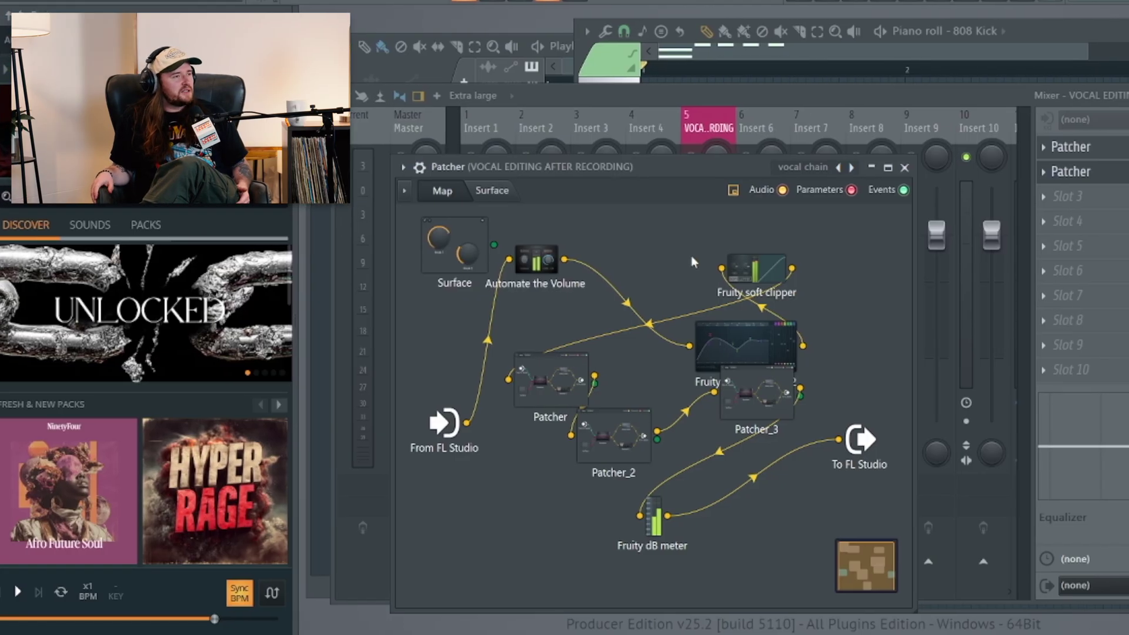
Close the Patcher window and put Fruity Compressor in Slot 1 of Insert 7
{"action": "left_click", "coordinate": [748, 106]}
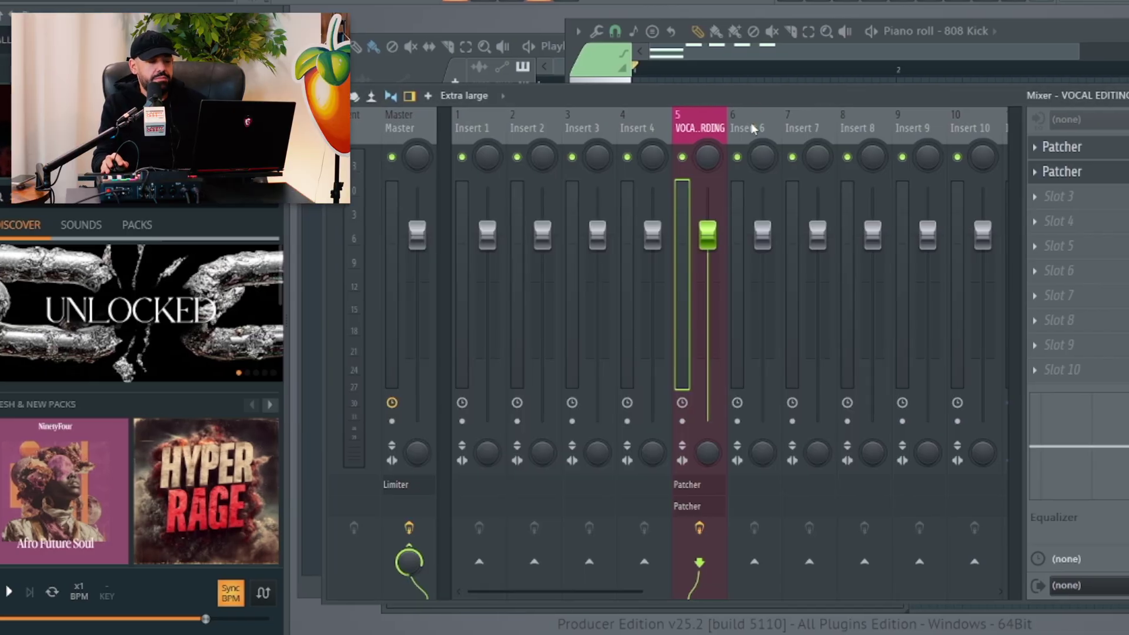
{"action": "left_click", "coordinate": [750, 126]}
{"action": "key", "text": "F6"}
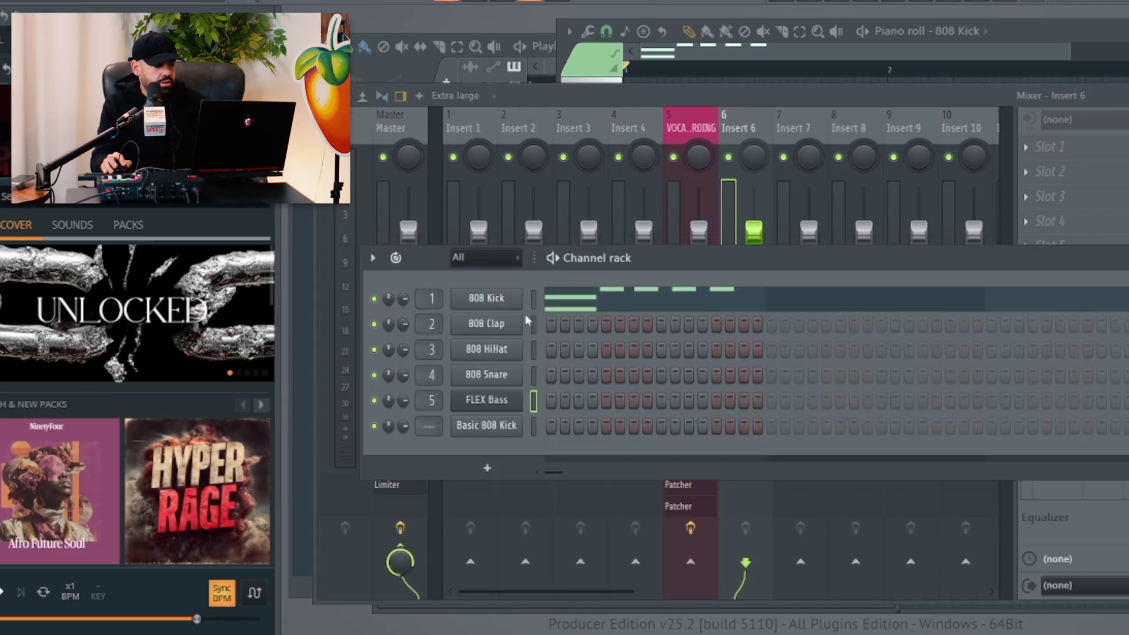
{"action": "left_click", "coordinate": [779, 165]}
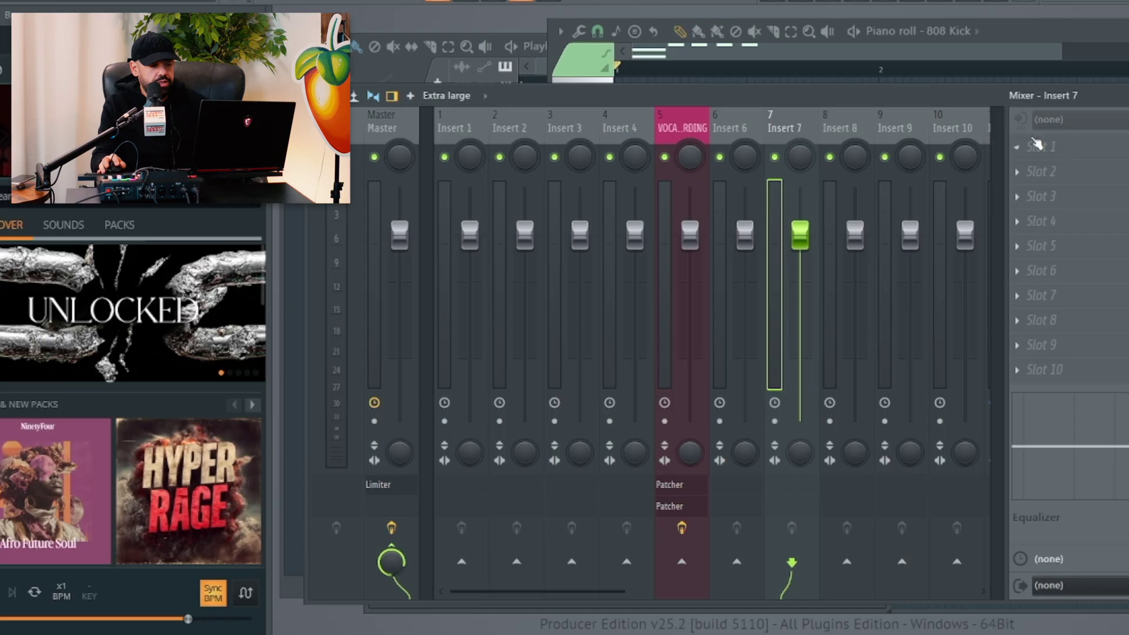
{"action": "left_click", "coordinate": [1045, 147]}
{"action": "left_click", "coordinate": [768, 252]}
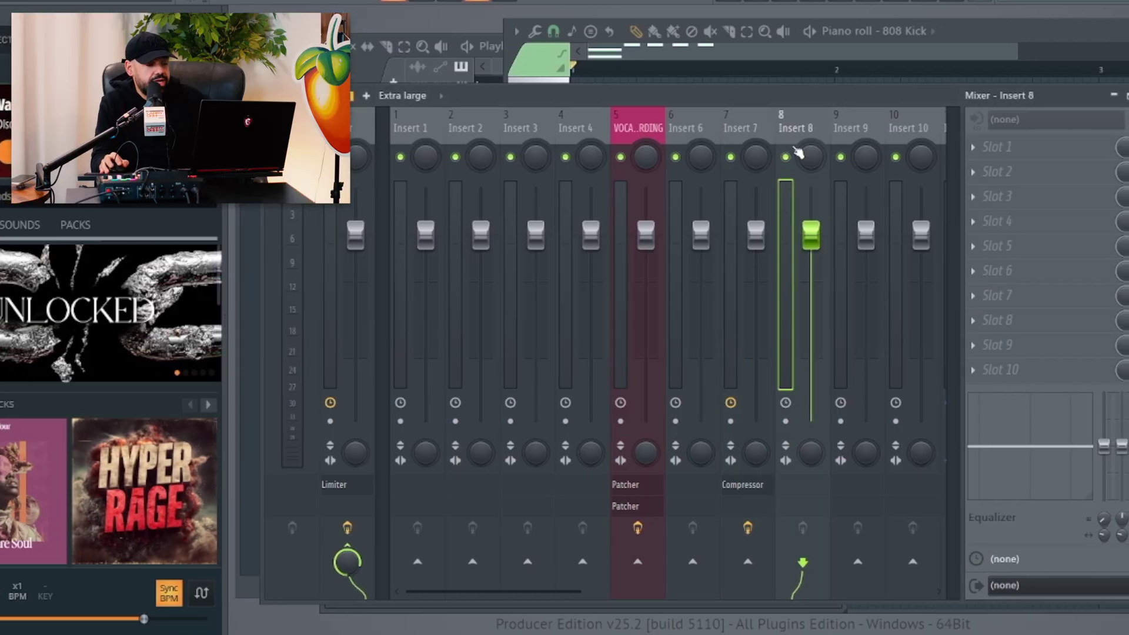
{"action": "right_click", "coordinate": [745, 567]}
{"action": "left_click", "coordinate": [764, 579]}
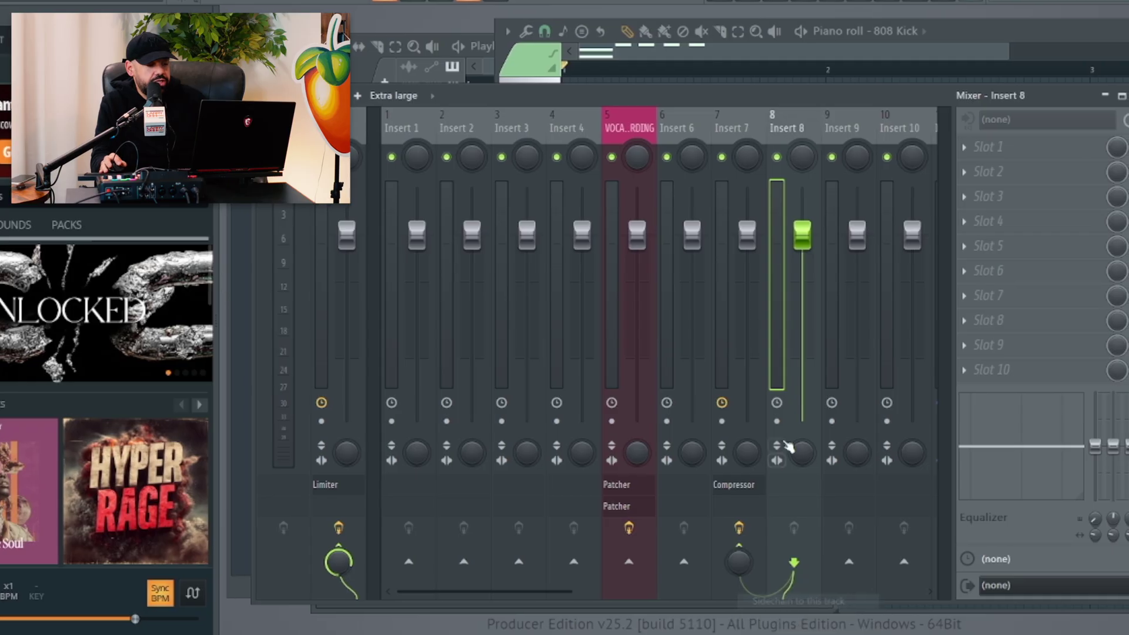
{"action": "left_click", "coordinate": [736, 560]}
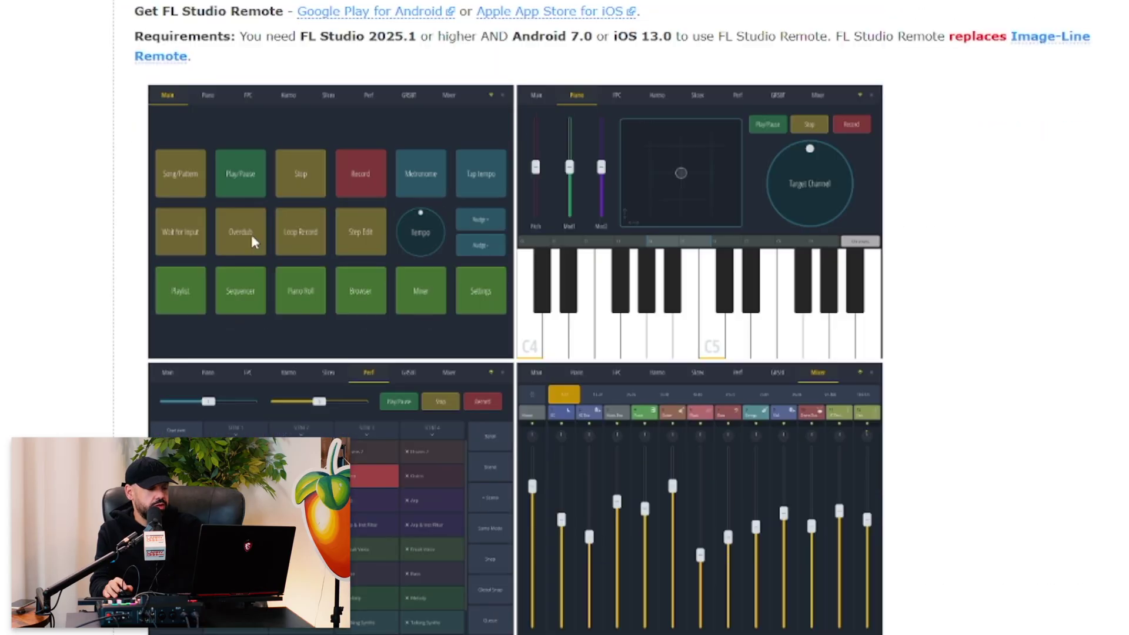
{"action": "scroll", "coordinate": [251, 235], "scroll_direction": "down", "scroll_amount": 2}
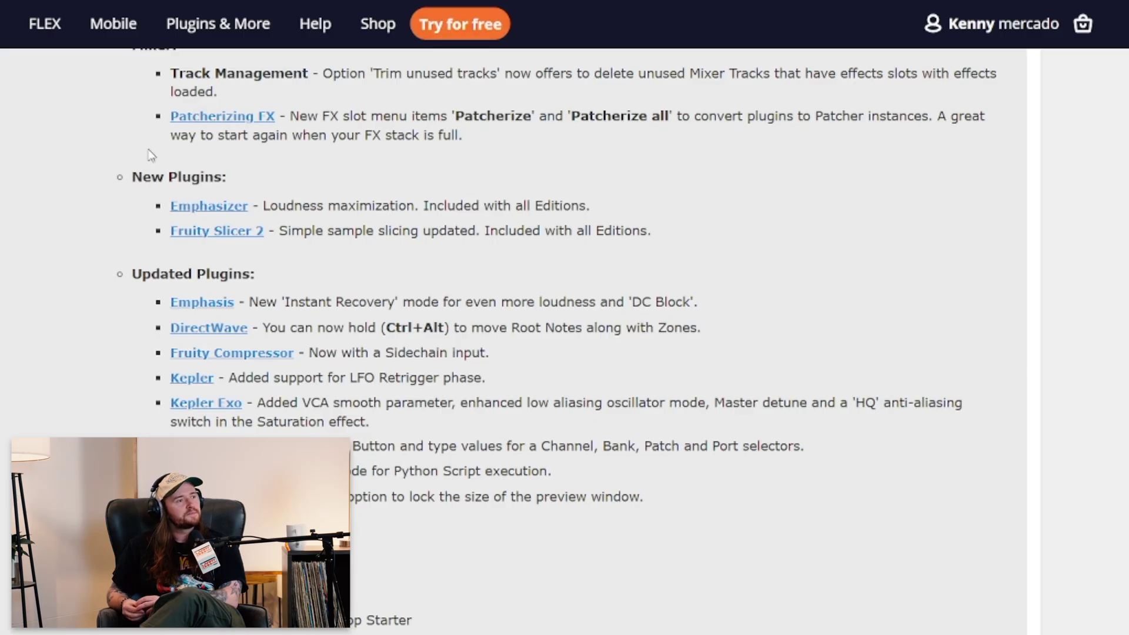
Scroll down to the Updated Plugins list and open the ZGameEditor Visualizer manual page
{"action": "scroll", "coordinate": [176, 294], "scroll_direction": "down", "scroll_amount": 2}
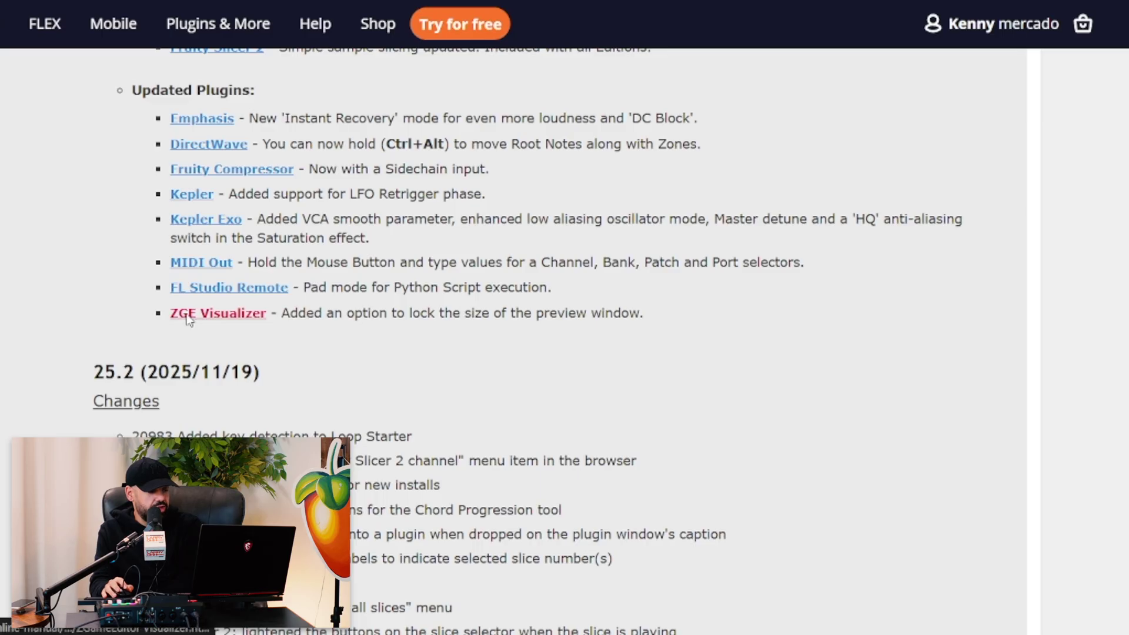
{"action": "left_click", "coordinate": [188, 314]}
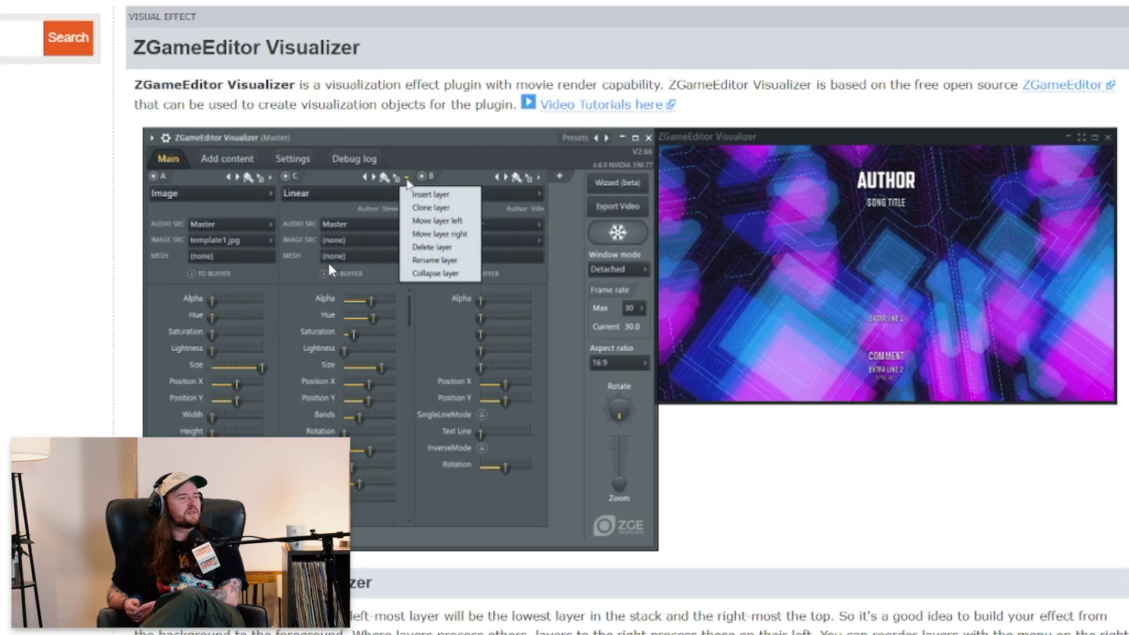